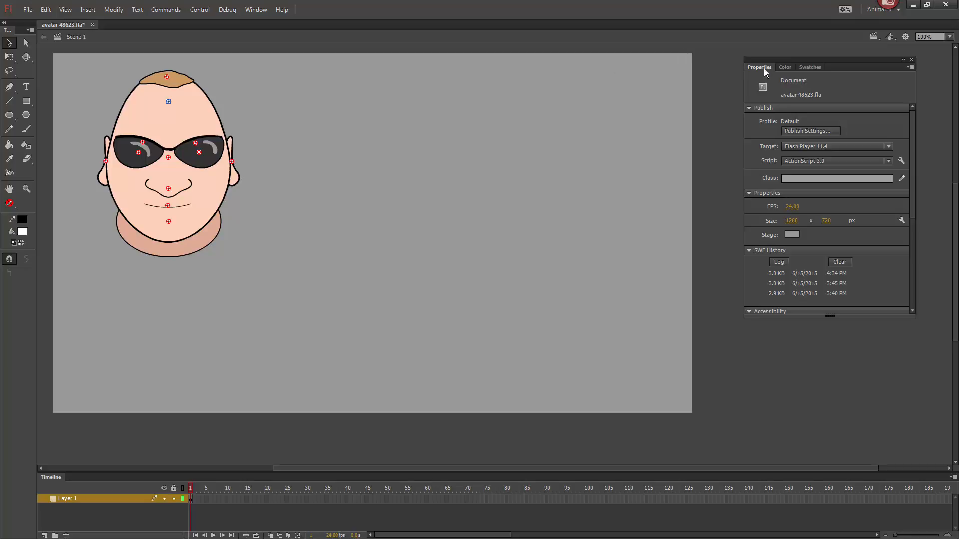
# Move the Properties panel beside the head and check the instance names of the face, the front hair and the hair pivot.
pyautogui.moveTo(765, 66); pyautogui.dragTo(368, 83)
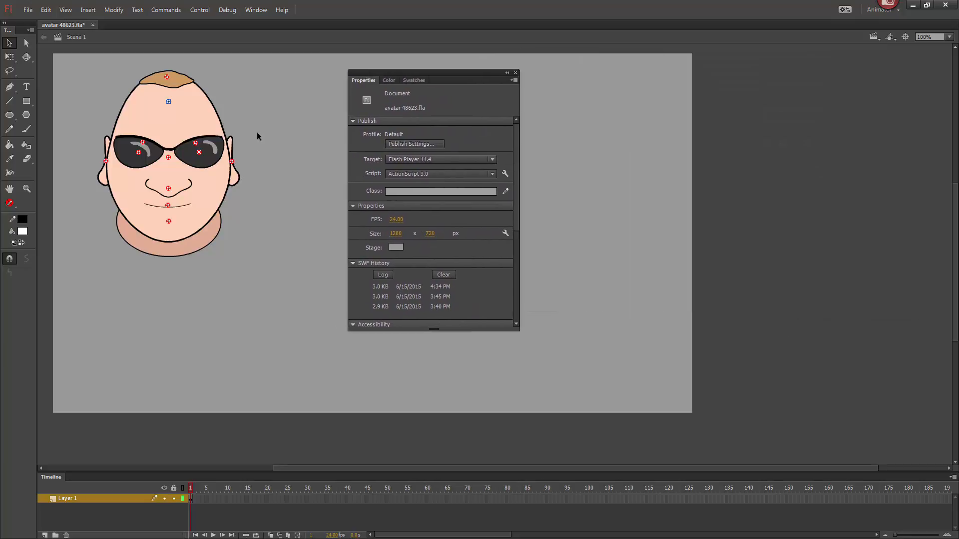
pyautogui.click(193, 102)
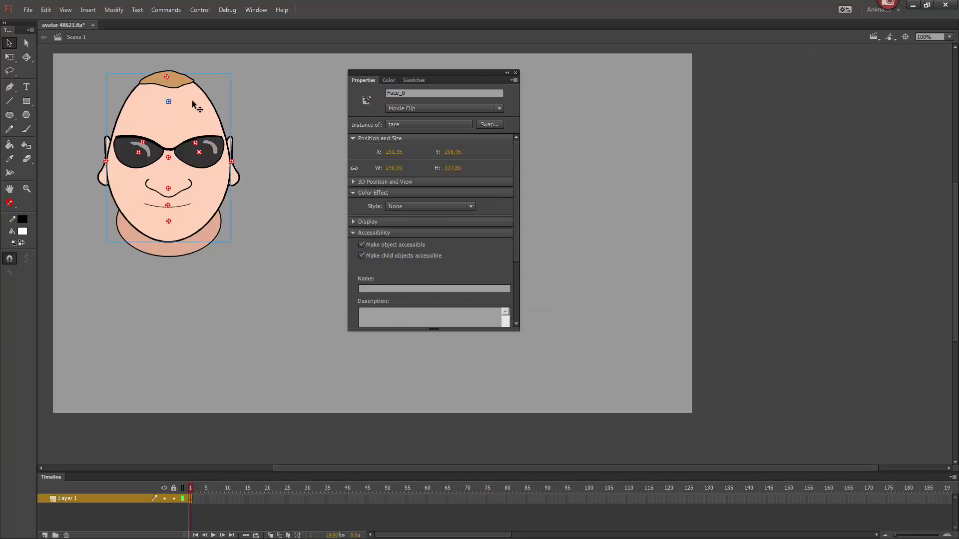
pyautogui.click(185, 82)
pyautogui.click(167, 77)
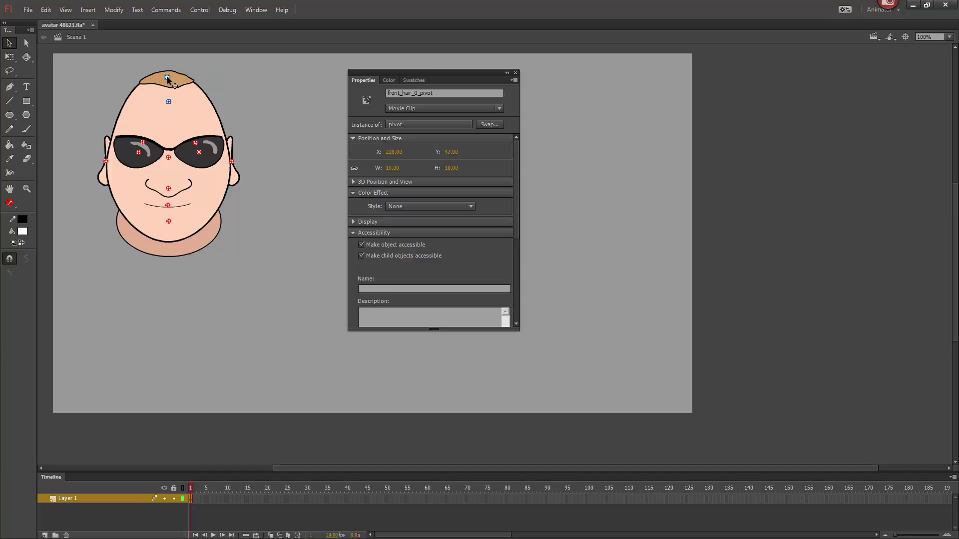
pyautogui.click(184, 81)
# Move the blue head-nod pivot from the forehead straight up to just above the hair.
pyautogui.click(169, 101)
pyautogui.hotkey('shift', 'Up')
pyautogui.hotkey('shift', 'Up')
pyautogui.hotkey('shift', 'Up')
pyautogui.hotkey('shift', 'Up')
pyautogui.click(211, 74)
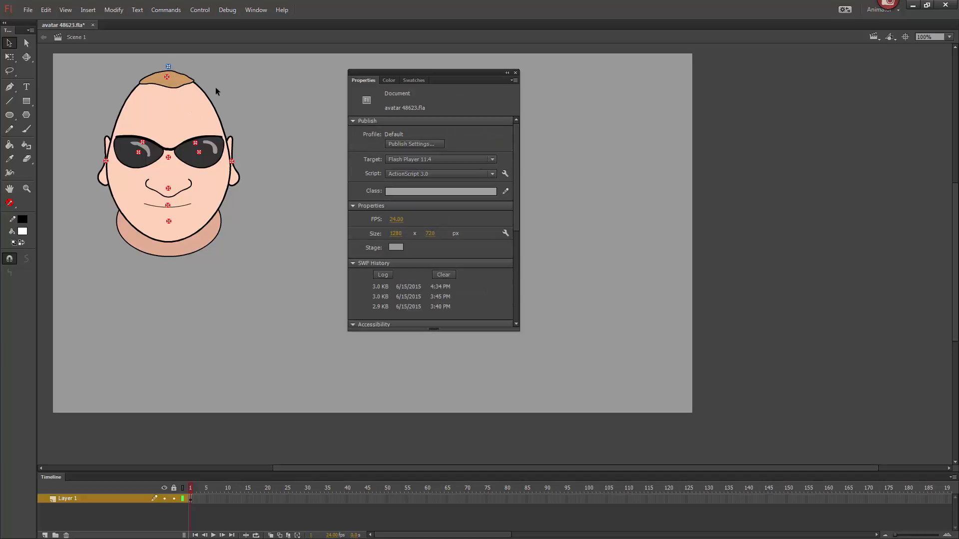
# Check the face's instance name and move the face pivot straight down to the chin, at Y 358.
pyautogui.click(175, 124)
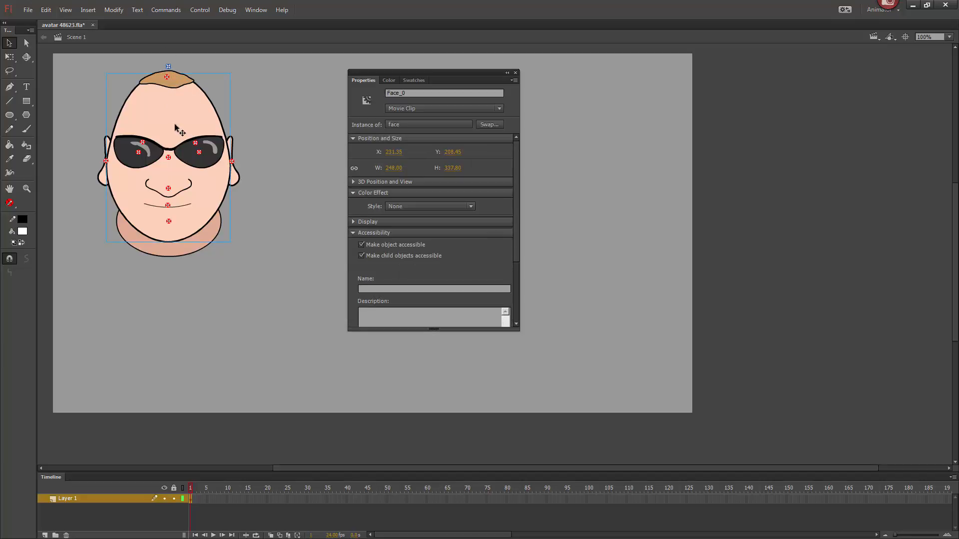
pyautogui.click(169, 158)
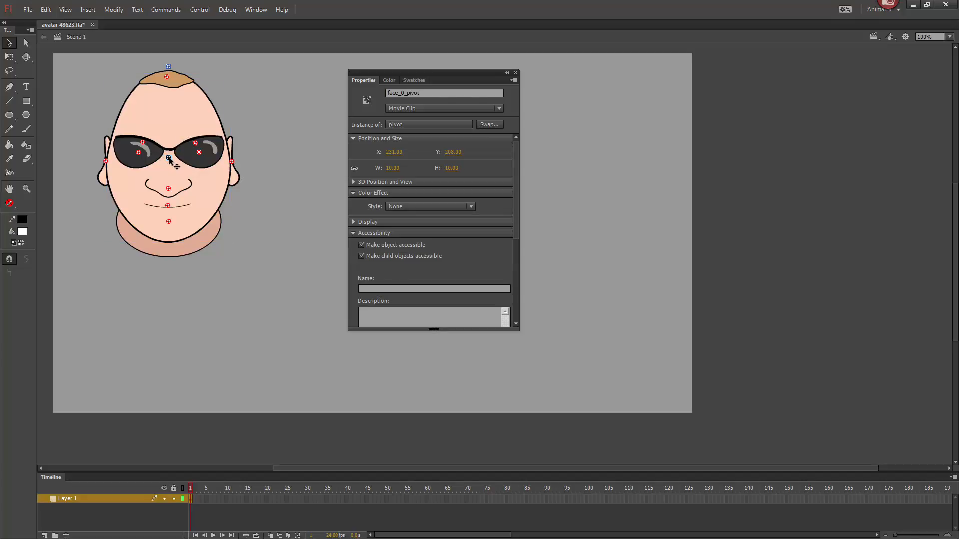
pyautogui.hotkey('shift', 'Down')
pyautogui.hotkey('shift', 'Down')
pyautogui.hotkey('shift', 'Down')
pyautogui.hotkey('shift', 'Down')
pyautogui.hotkey('shift', 'Down')
pyautogui.hotkey('shift', 'Down')
pyautogui.hotkey('shift', 'Down')
pyautogui.hotkey('shift', 'Down')
pyautogui.hotkey('shift', 'Down')
pyautogui.hotkey('shift', 'Down')
pyautogui.hotkey('shift', 'Down')
# Place the face's transformation point on the chin pivot and test-rotate the face around it.
pyautogui.click(202, 124)
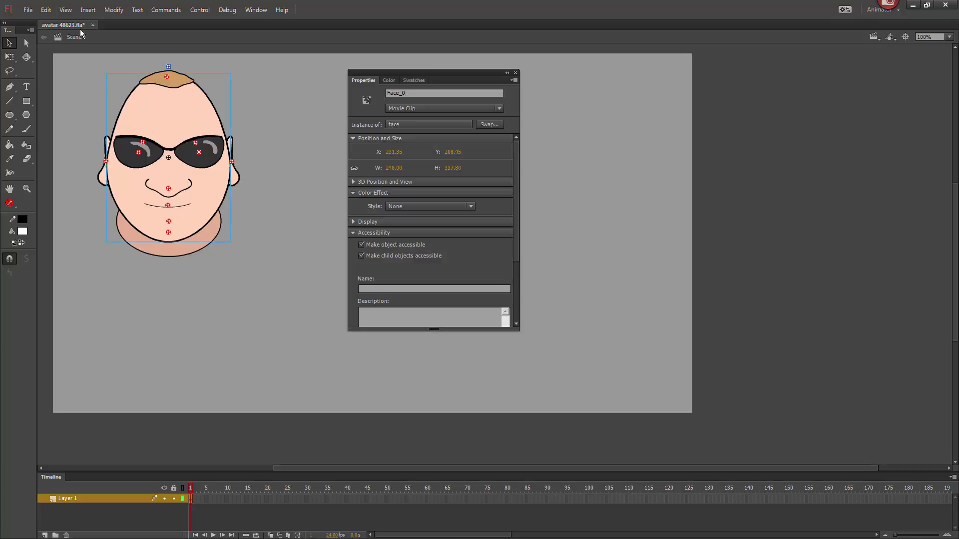
pyautogui.press('q')
pyautogui.moveTo(168, 157); pyautogui.dragTo(168, 233)
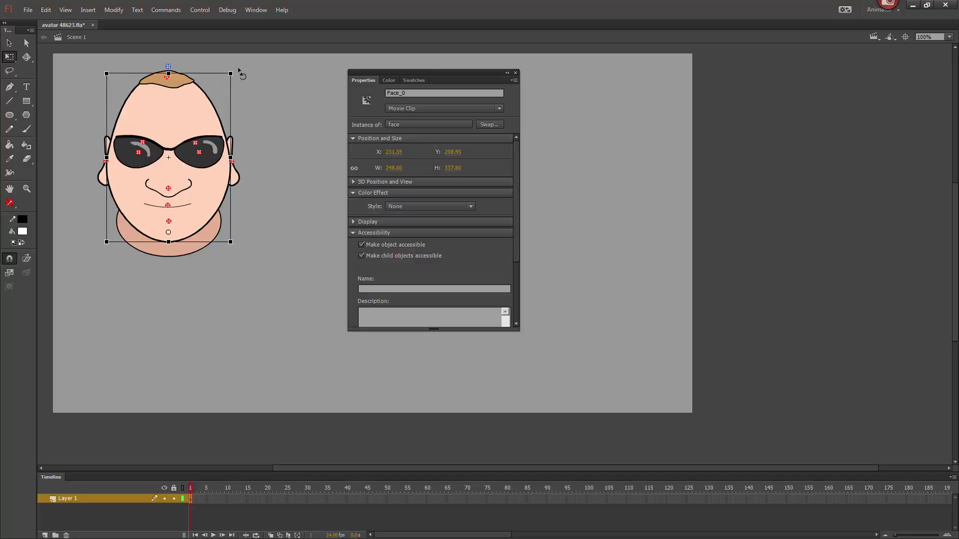
pyautogui.moveTo(242, 75); pyautogui.dragTo(225, 113)
pyautogui.click(260, 139)
# Check the face pivot at the chin and move the neck pivot straight down to the lower part of the neck.
pyautogui.click(169, 232)
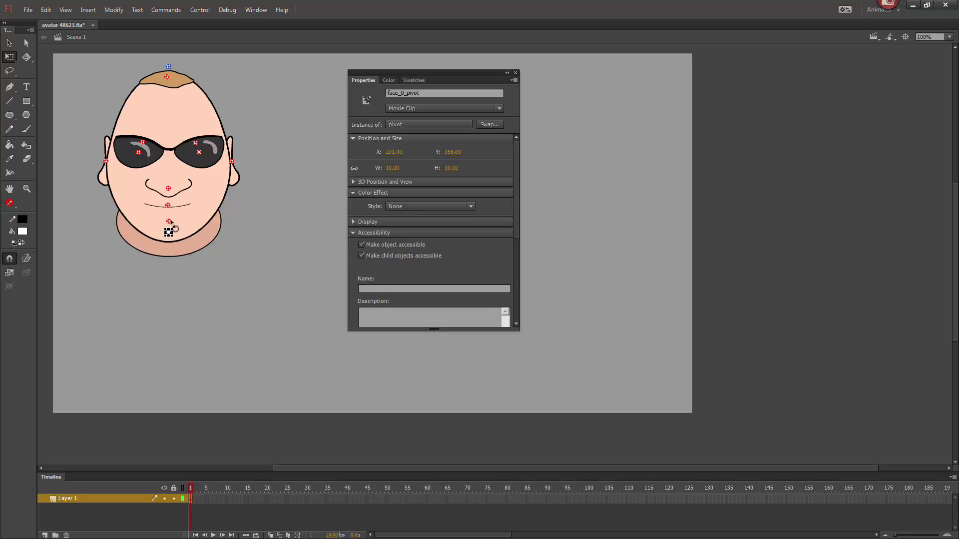
pyautogui.press('v')
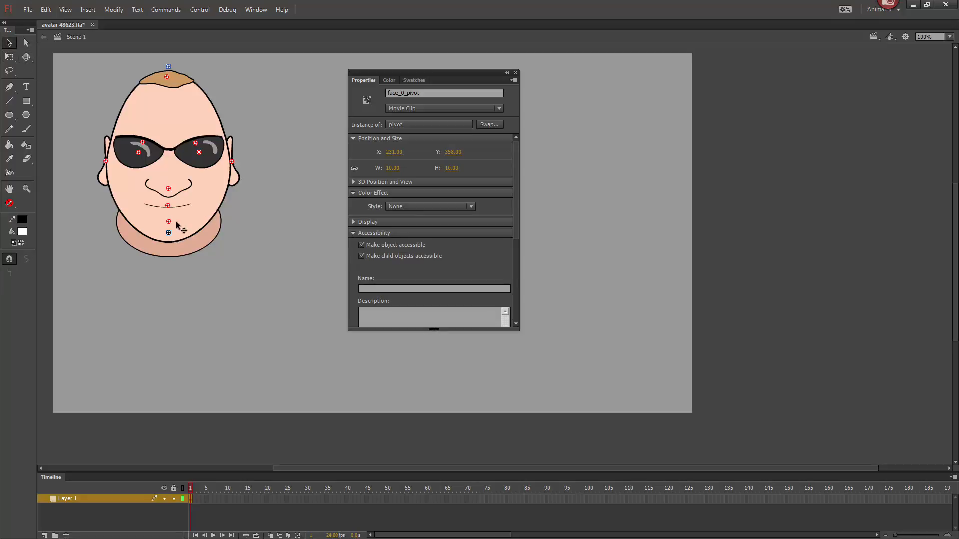
pyautogui.click(170, 223)
pyautogui.click(184, 248)
pyautogui.moveTo(169, 221); pyautogui.dragTo(169, 249)
# Place the neck's transformation point on its lowered pivot with the Free Transform tool.
pyautogui.click(206, 243)
pyautogui.click(9, 58)
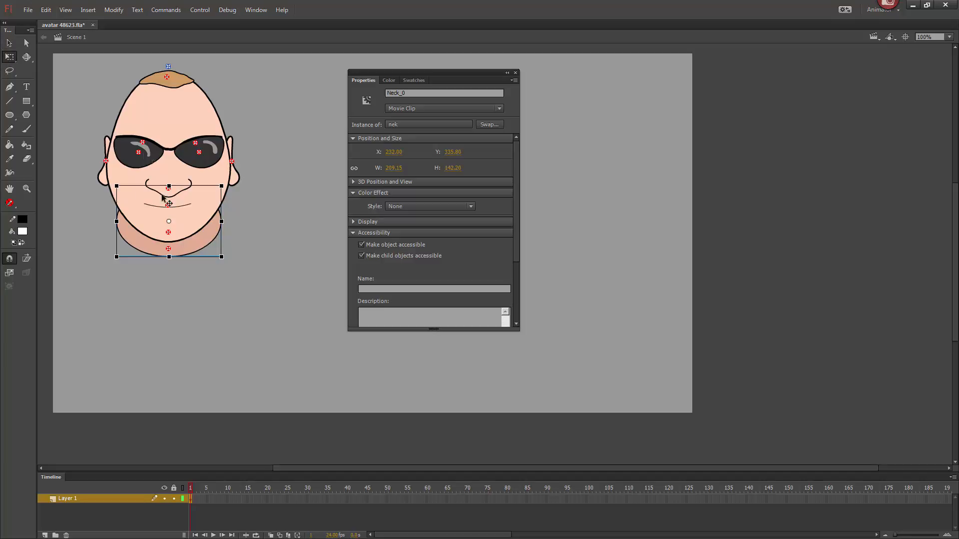
pyautogui.click(167, 229)
pyautogui.moveTo(166, 227); pyautogui.dragTo(168, 250)
pyautogui.hotkey('ctrl', 'z')
pyautogui.click(193, 247)
pyautogui.moveTo(170, 246); pyautogui.dragTo(168, 248)
pyautogui.moveTo(220, 183); pyautogui.dragTo(207, 204)
# Select the face together with the neck, test-rotate both around the neck pivot, and undo the rotation.
pyautogui.keyDown('shift'); pyautogui.click(198, 216); pyautogui.keyUp('shift')
pyautogui.moveTo(169, 165); pyautogui.dragTo(168, 248)
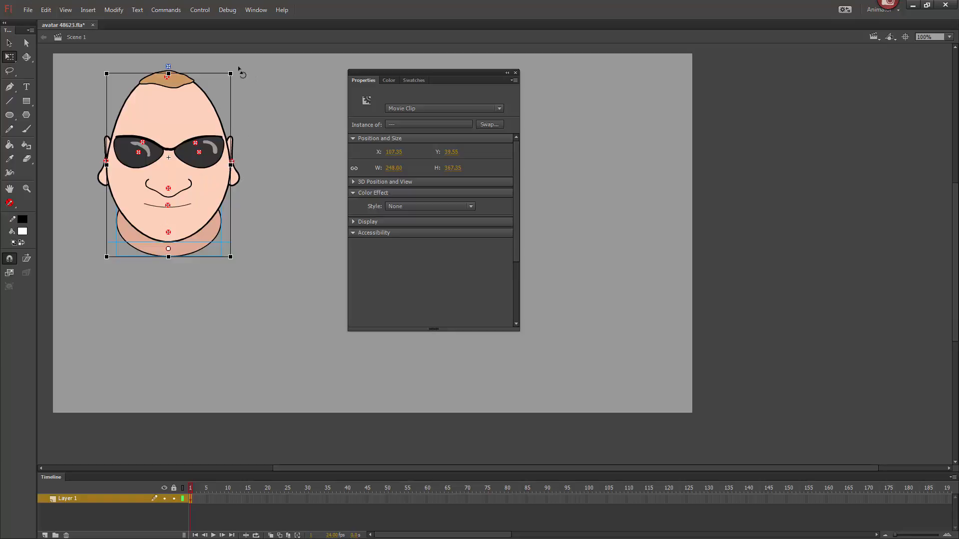
pyautogui.moveTo(240, 71); pyautogui.dragTo(224, 136)
pyautogui.hotkey('ctrl', 'z')
pyautogui.click(180, 274)
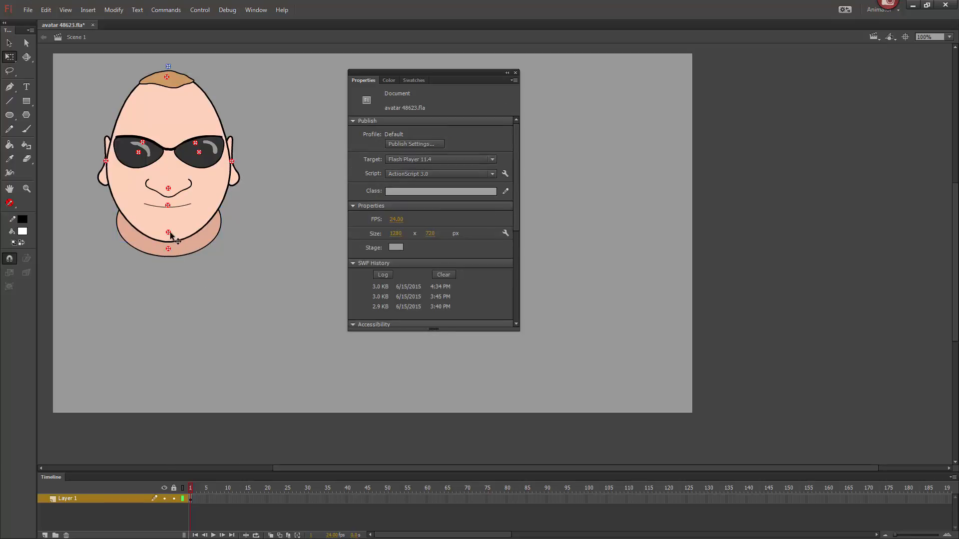
# Raise the face pivot from the chin to just below the mouth.
pyautogui.click(170, 233)
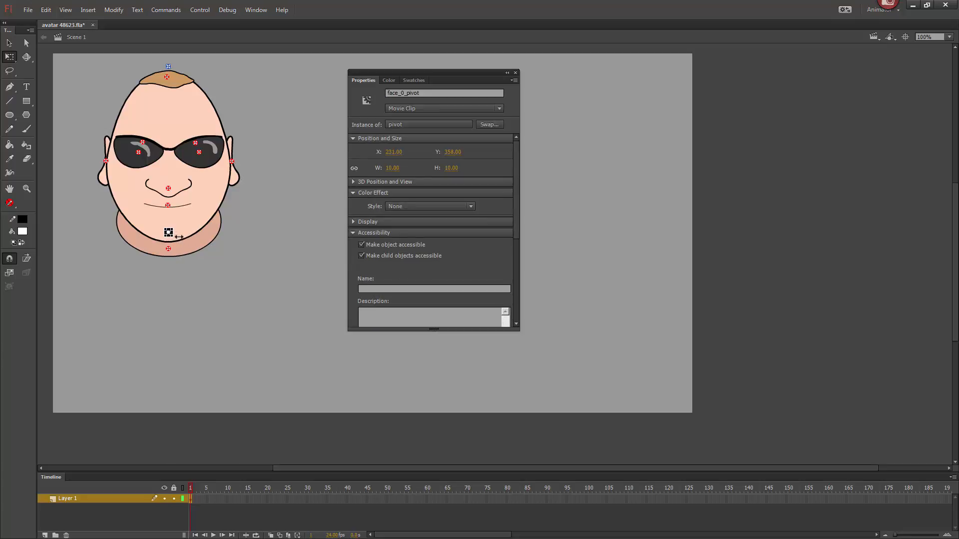
pyautogui.hotkey('shift', 'Up')
pyautogui.hotkey('shift', 'Up')
pyautogui.hotkey('shift', 'Up')
pyautogui.hotkey('shift', 'Up')
pyautogui.hotkey('shift', 'Down')
# Place the face's transformation point on the raised pivot, test-rotate the face, and undo the rotation.
pyautogui.click(211, 191)
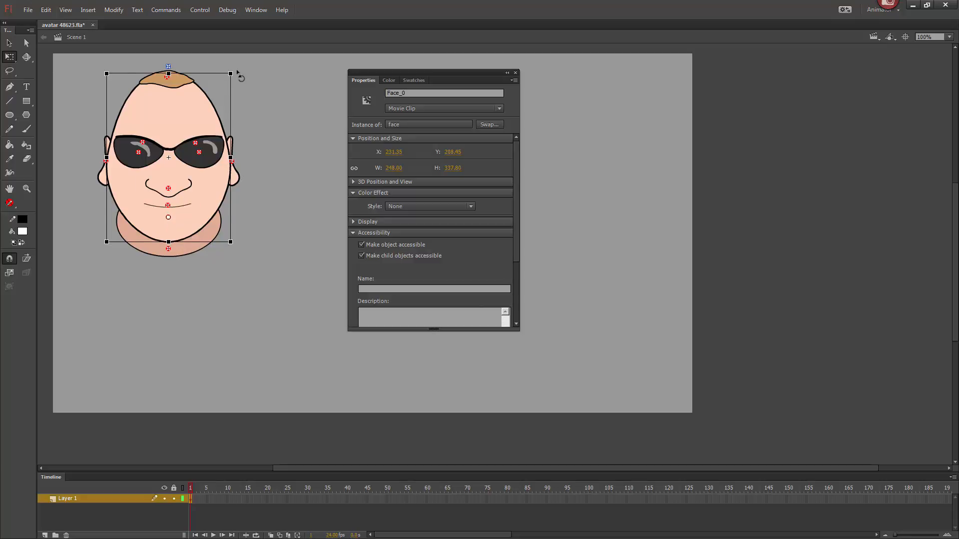
pyautogui.moveTo(240, 75); pyautogui.dragTo(214, 92)
pyautogui.hotkey('ctrl', 'z')
# Examine the instance names of the mouth, the nose and their pivots.
pyautogui.click(177, 207)
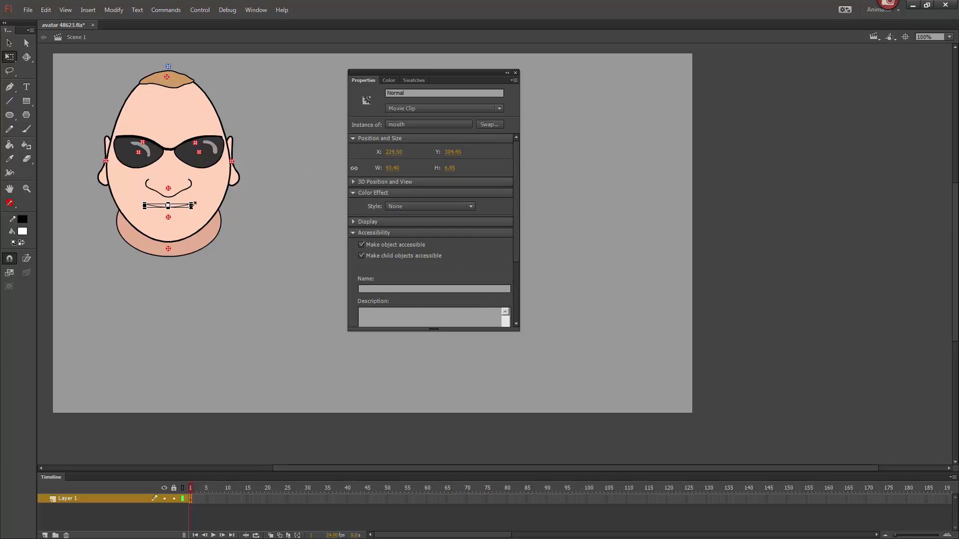
pyautogui.click(403, 93)
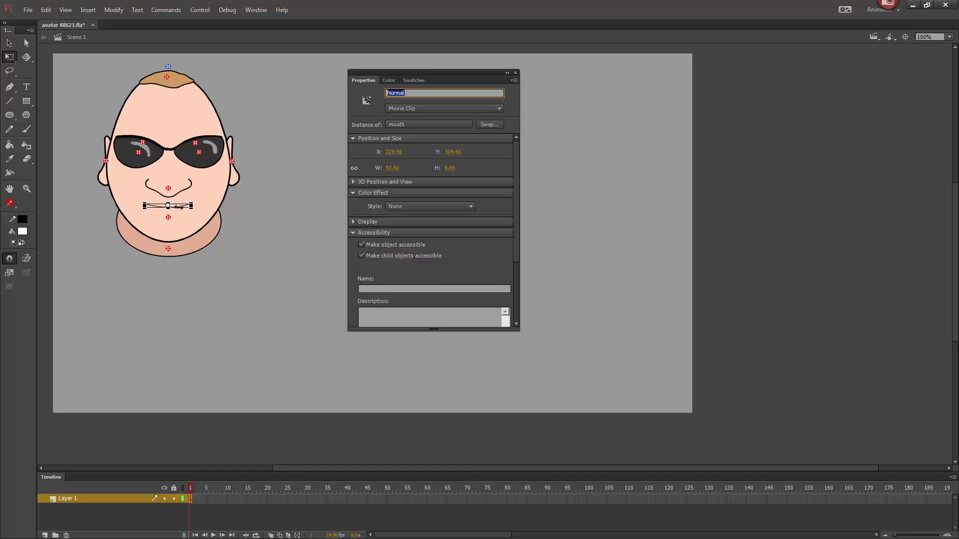
pyautogui.click(241, 214)
pyautogui.click(168, 206)
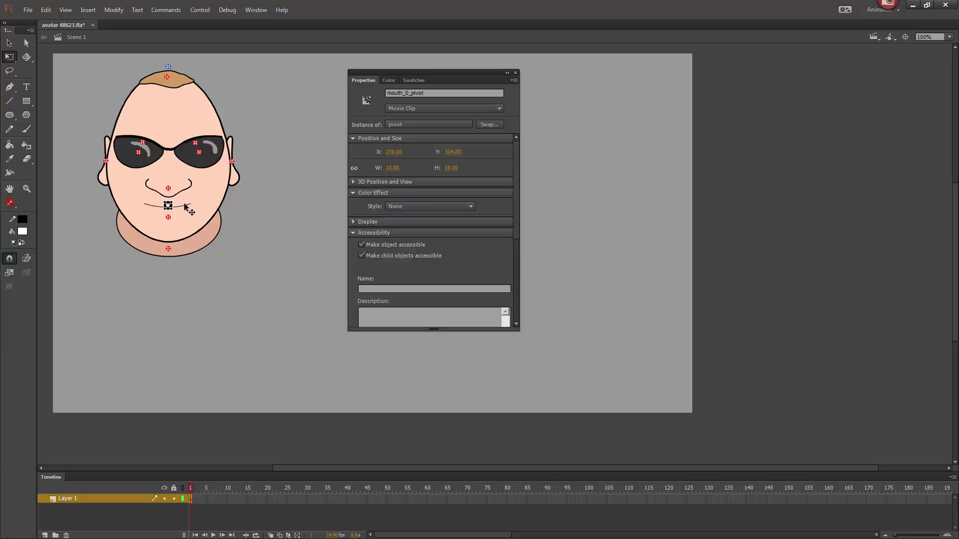
pyautogui.click(182, 207)
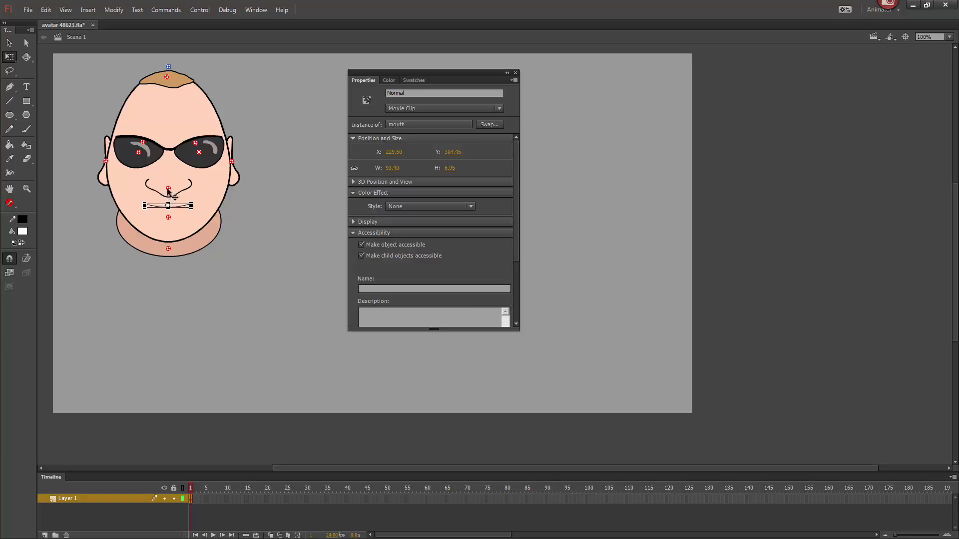
pyautogui.click(168, 189)
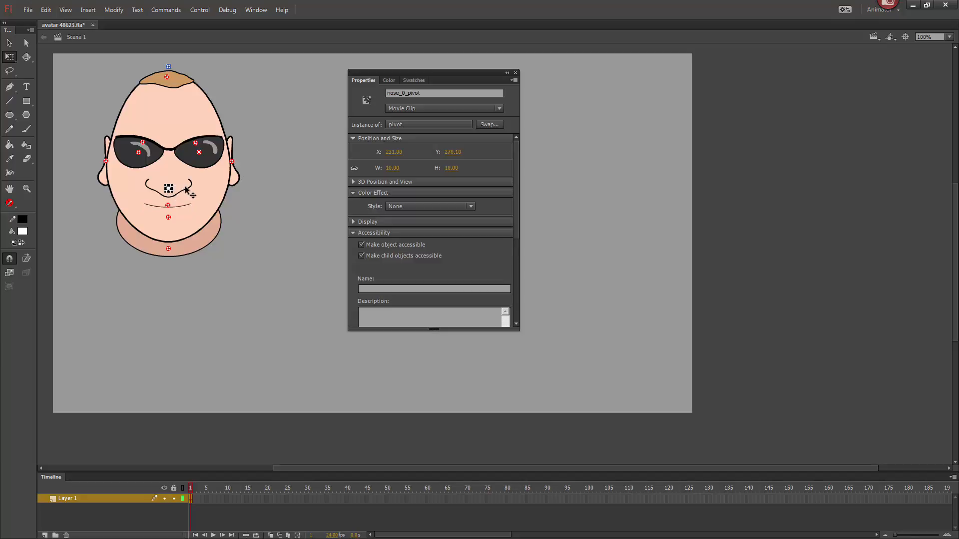
pyautogui.click(190, 189)
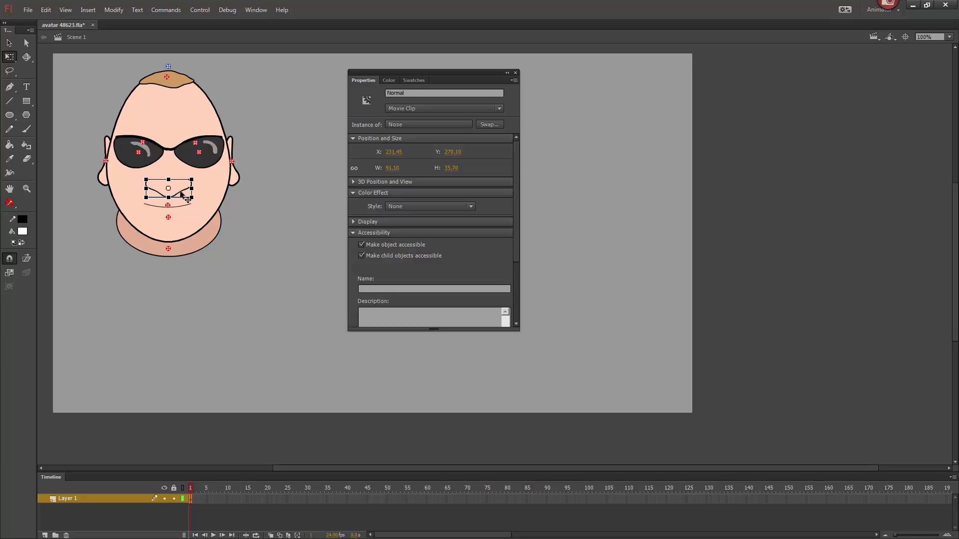
# Examine the instance names of the eye with its pivot, the brow pivots and the right ear.
pyautogui.click(200, 152)
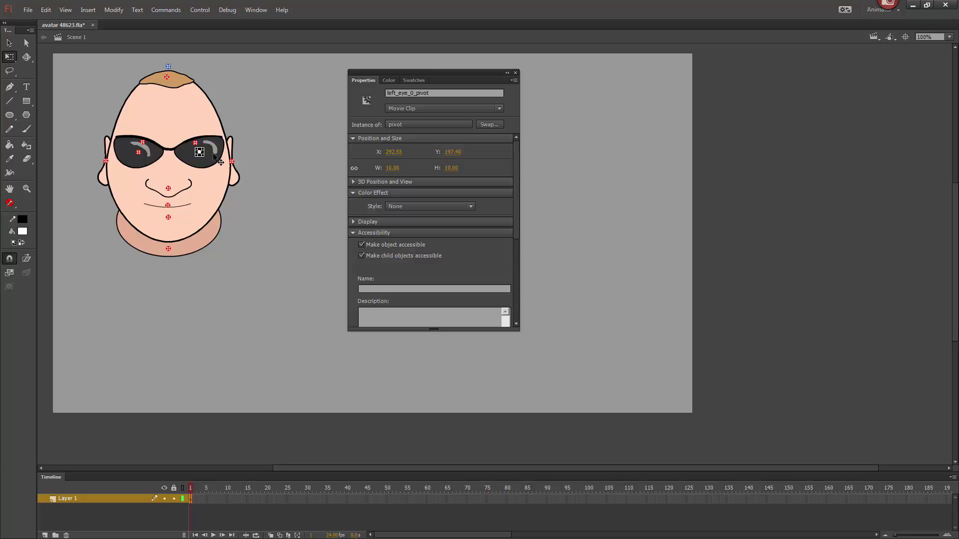
pyautogui.click(215, 157)
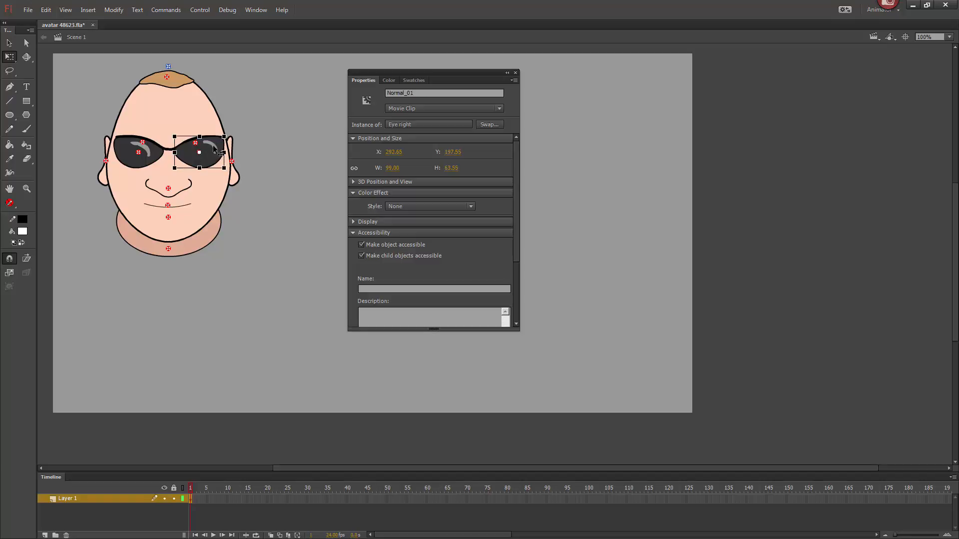
pyautogui.click(414, 92)
pyautogui.doubleClick(415, 92)
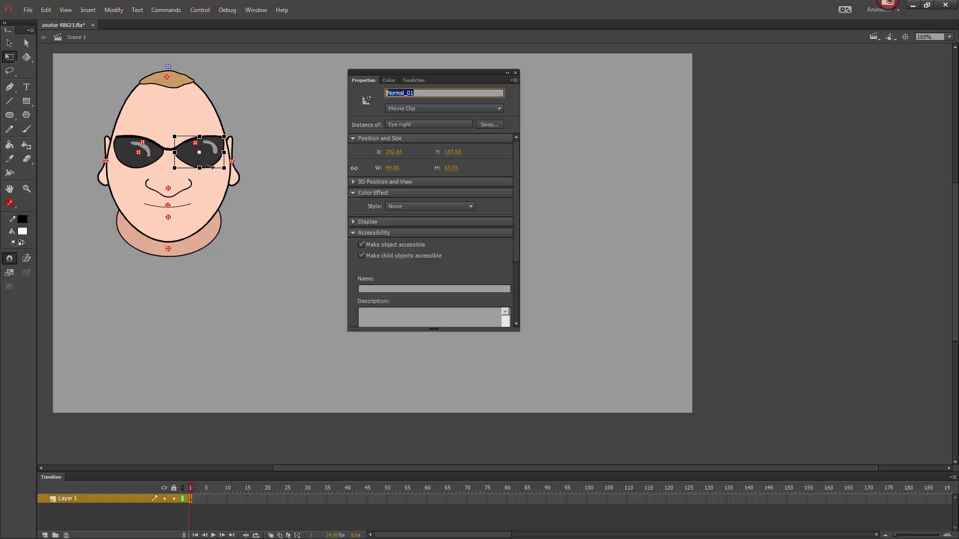
pyautogui.click(195, 143)
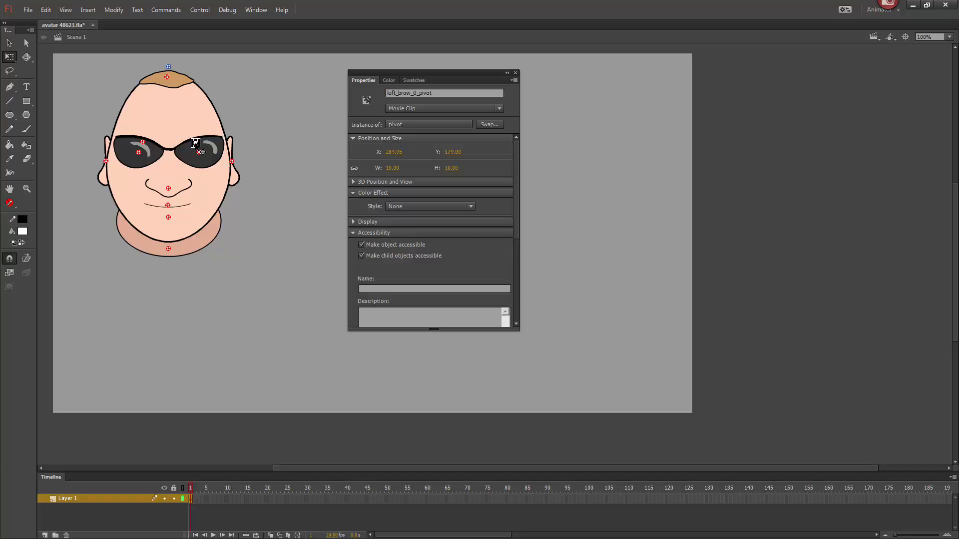
pyautogui.click(143, 143)
pyautogui.click(115, 166)
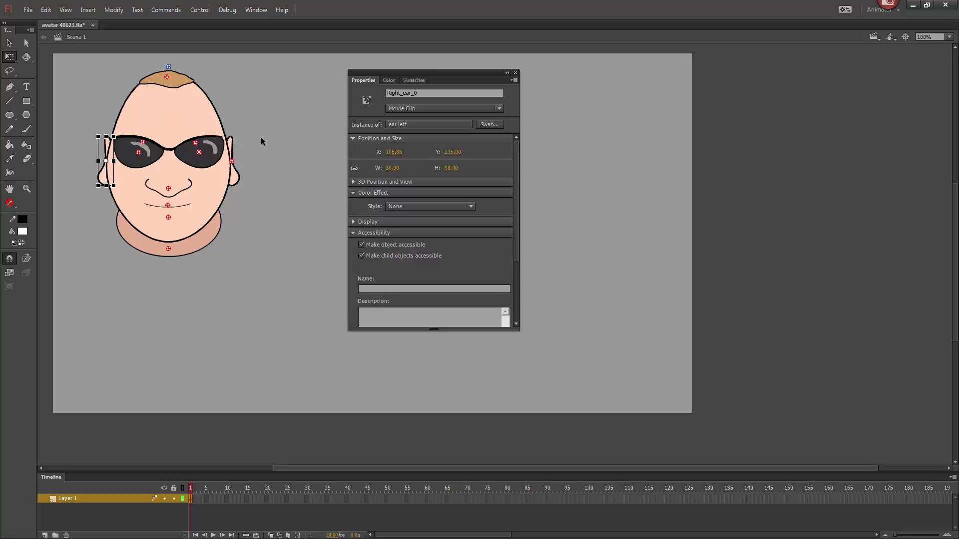
# Delete the head-nod pivot above the hair and the pivots on the sunglasses and ears.
pyautogui.click(235, 109)
pyautogui.click(168, 67)
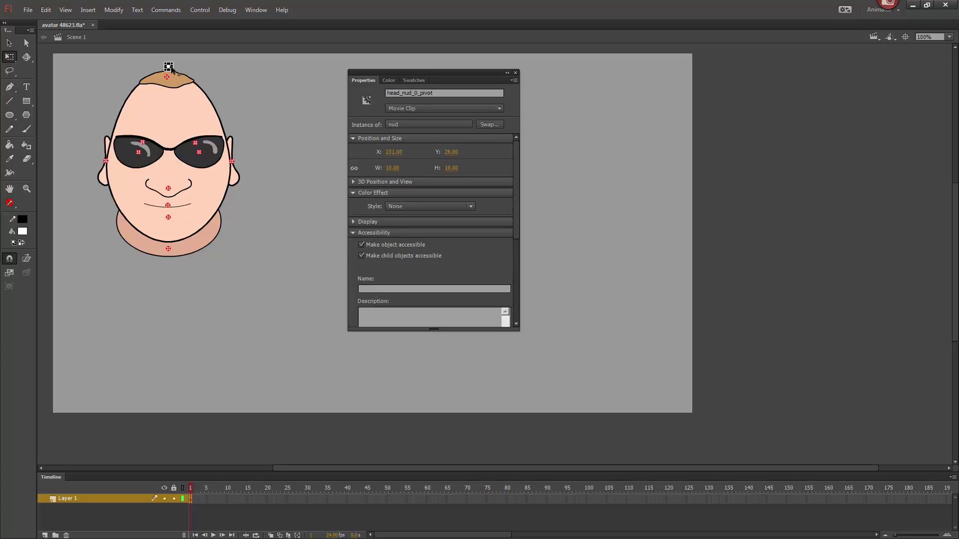
pyautogui.press('Delete')
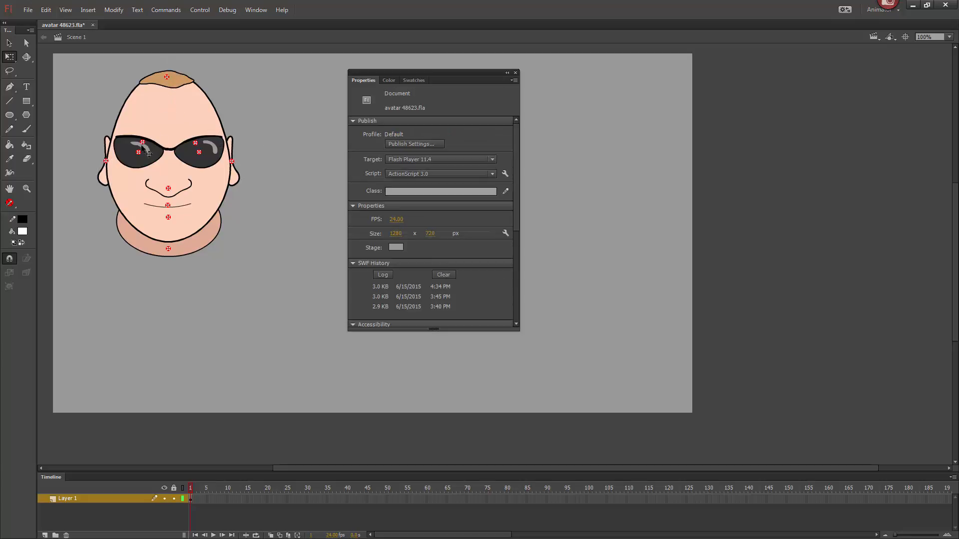
pyautogui.click(141, 154)
pyautogui.press('Delete')
pyautogui.click(106, 162)
pyautogui.press('Delete')
pyautogui.click(200, 151)
pyautogui.press('Delete')
pyautogui.click(232, 161)
pyautogui.press('Delete')
# Delete the nose, mouth, face, neck and front hair pivots.
pyautogui.click(169, 188)
pyautogui.press('Delete')
pyautogui.click(168, 206)
pyautogui.press('Delete')
pyautogui.click(168, 217)
pyautogui.press('Delete')
pyautogui.click(169, 249)
pyautogui.press('Delete')
pyautogui.click(167, 76)
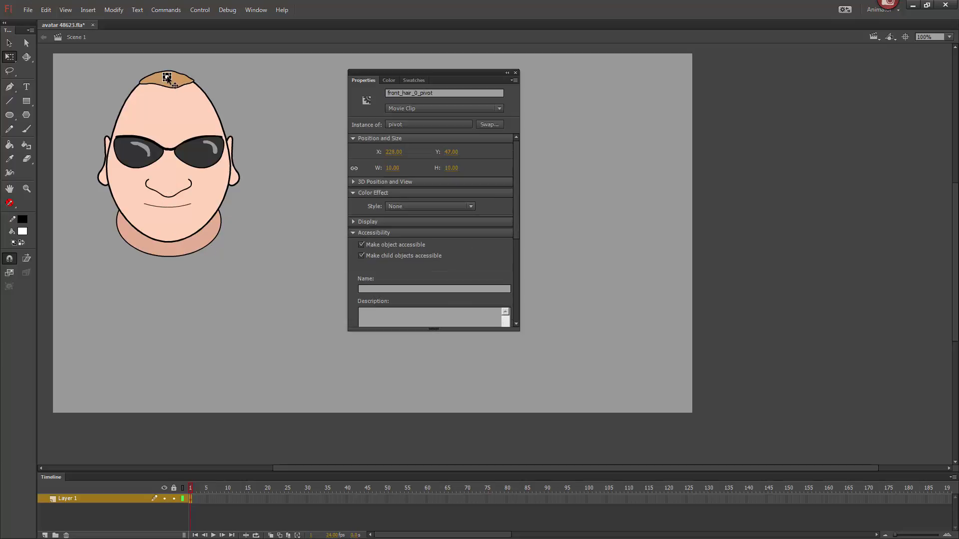
pyautogui.press('Delete')
# Show Layer 1 as outlines, delete the two pivots hidden near the ears, and restore the layer's normal display.
pyautogui.click(184, 498)
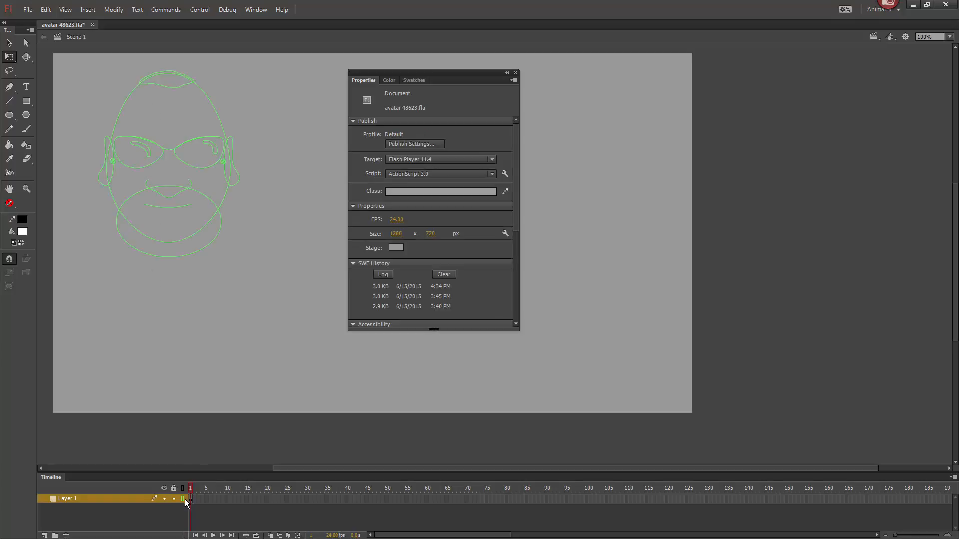
pyautogui.click(113, 163)
pyautogui.click(231, 159)
pyautogui.click(225, 161)
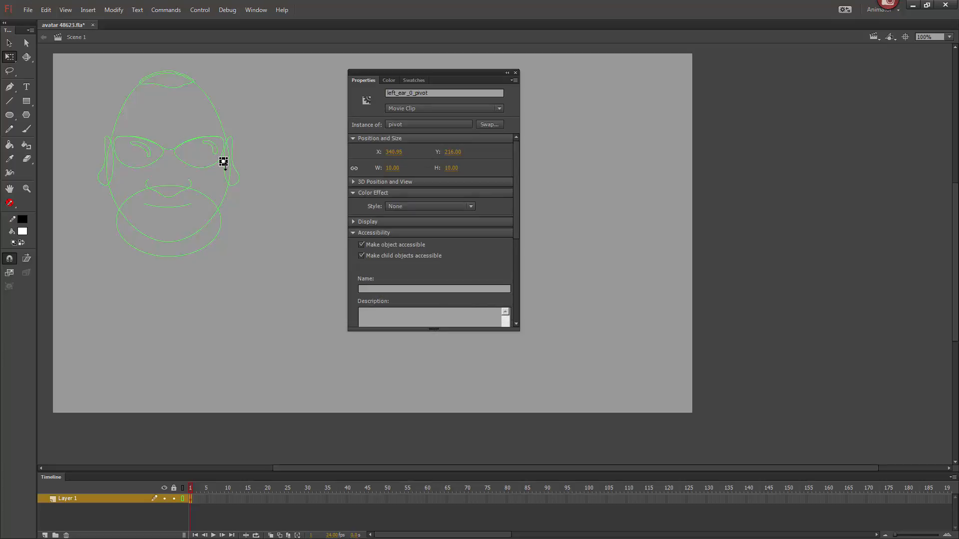
pyautogui.click(229, 179)
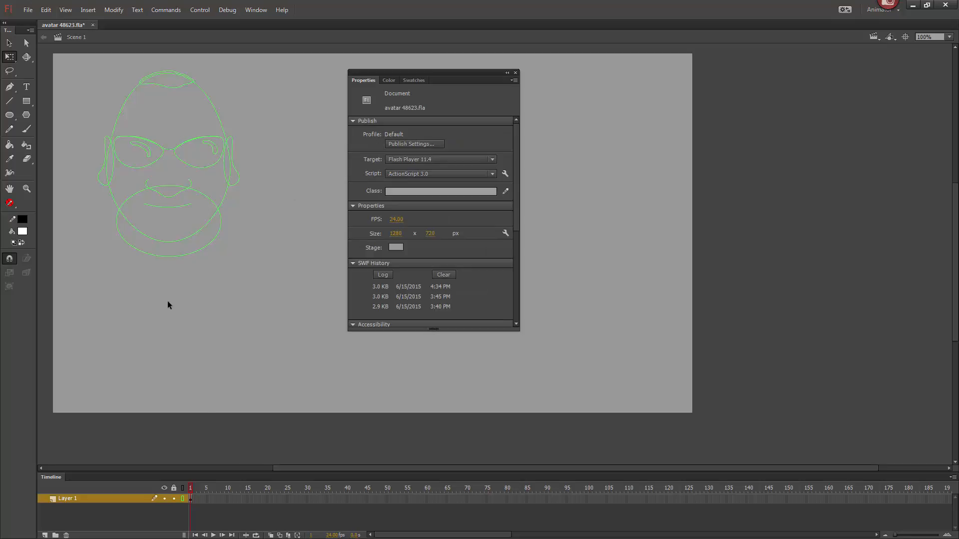
pyautogui.click(183, 498)
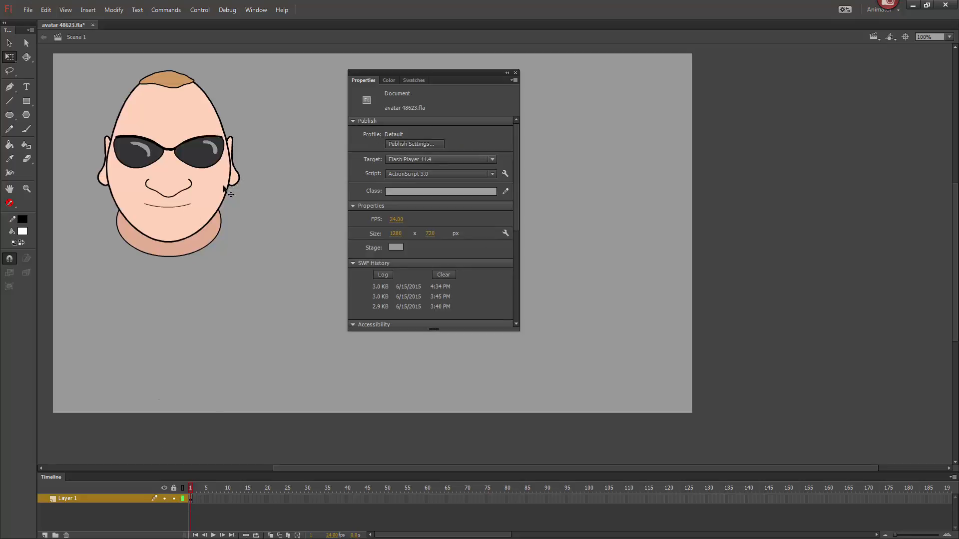
# Select the whole head and open the Puppet Producer extension, placing its panel beside the head.
pyautogui.moveTo(264, 58)
pyautogui.mouseDown()
pyautogui.moveTo(145, 241)
pyautogui.moveTo(96, 286)
pyautogui.mouseUp()
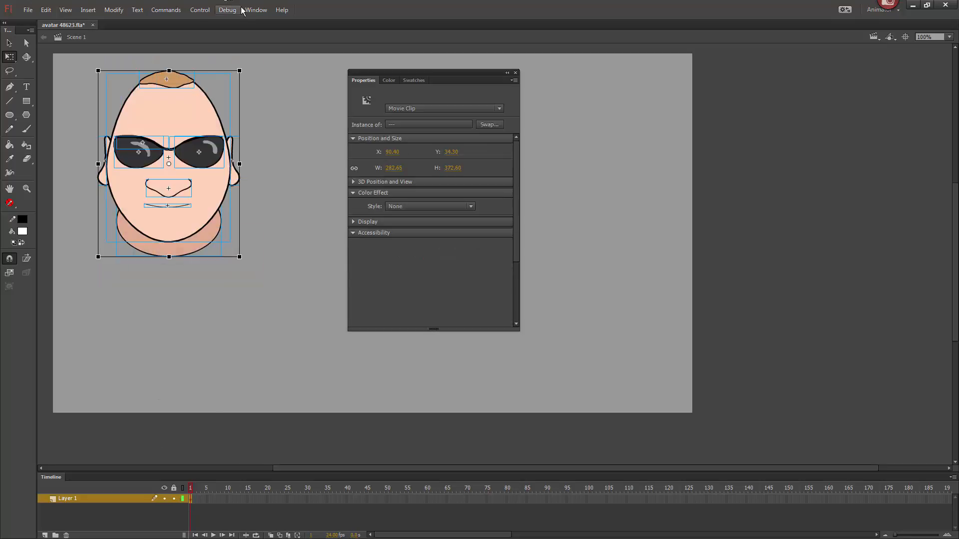
pyautogui.click(255, 9)
pyautogui.moveTo(291, 225)
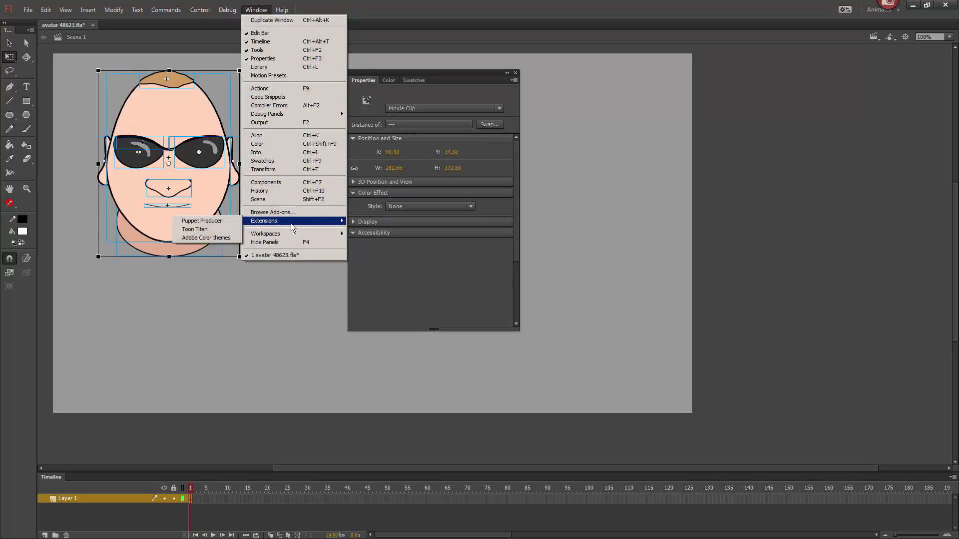
pyautogui.click(219, 221)
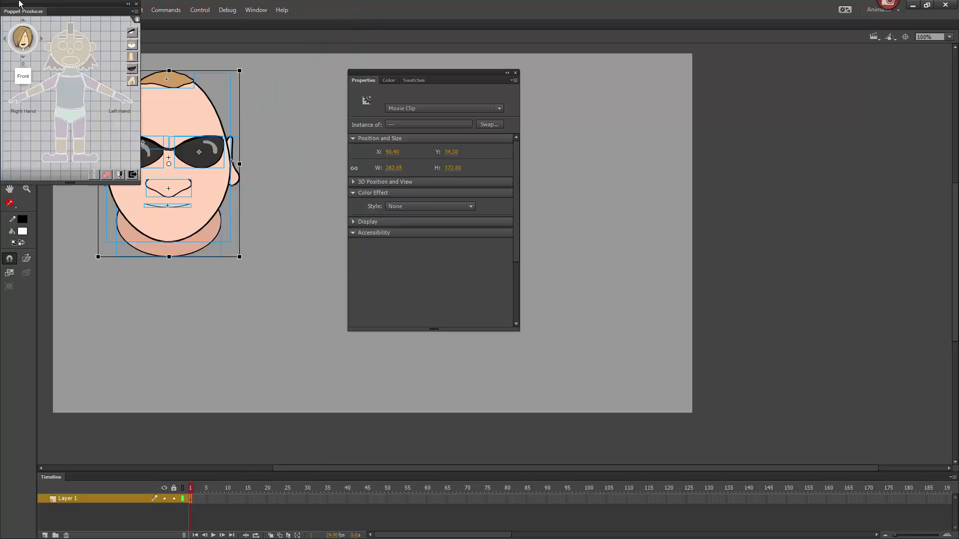
pyautogui.moveTo(24, 12); pyautogui.dragTo(304, 90)
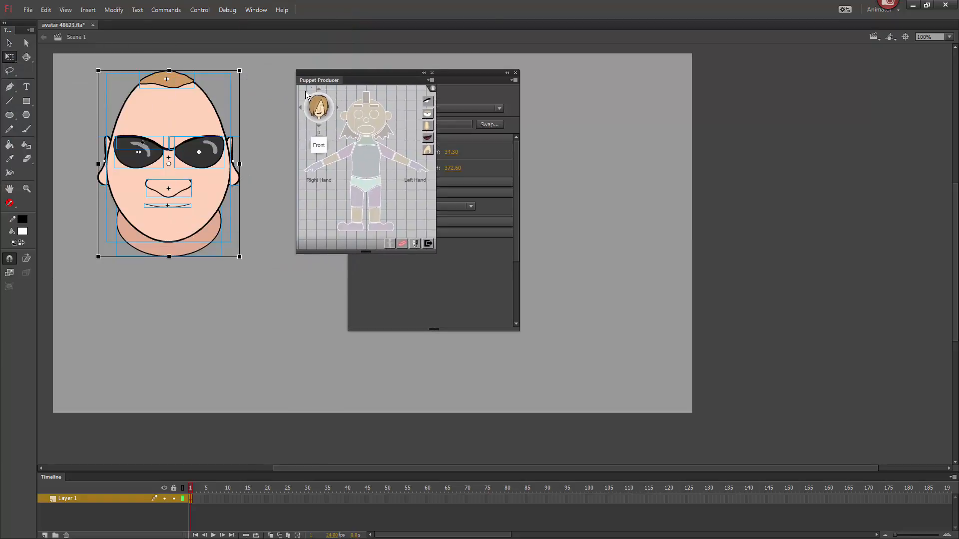
# Examine the instance names of the hair, the Eye right lens and the face.
pyautogui.click(280, 88)
pyautogui.click(169, 80)
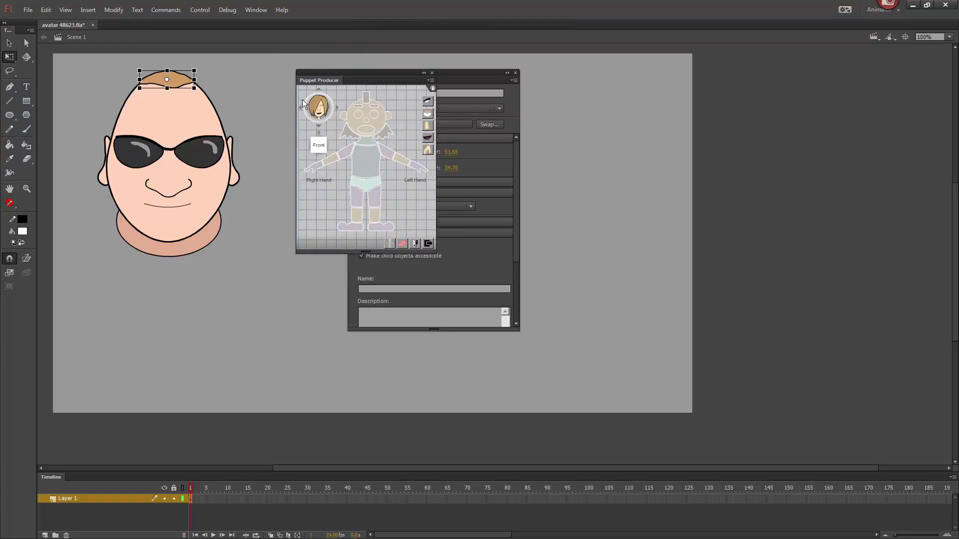
pyautogui.moveTo(253, 58); pyautogui.dragTo(96, 282)
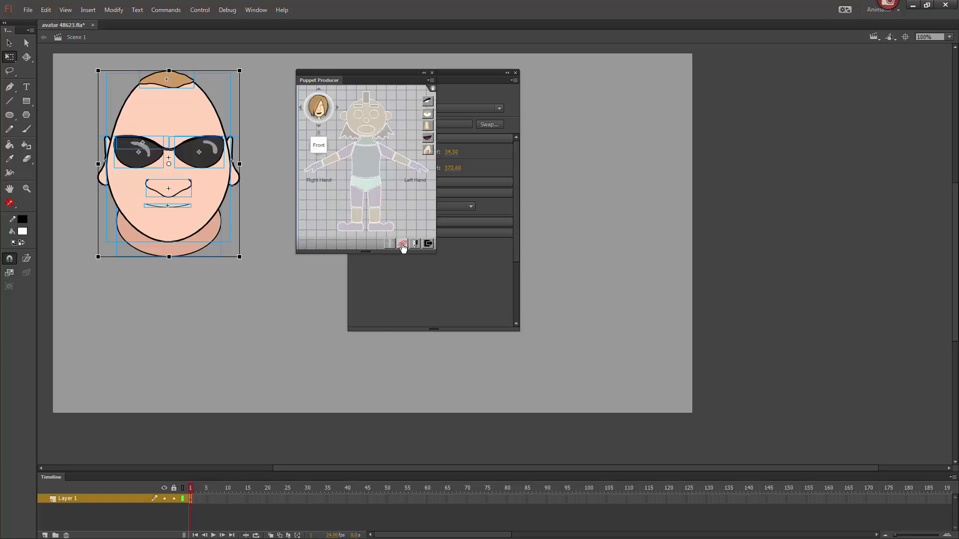
pyautogui.moveTo(302, 76); pyautogui.dragTo(286, 187)
pyautogui.click(256, 134)
pyautogui.click(212, 155)
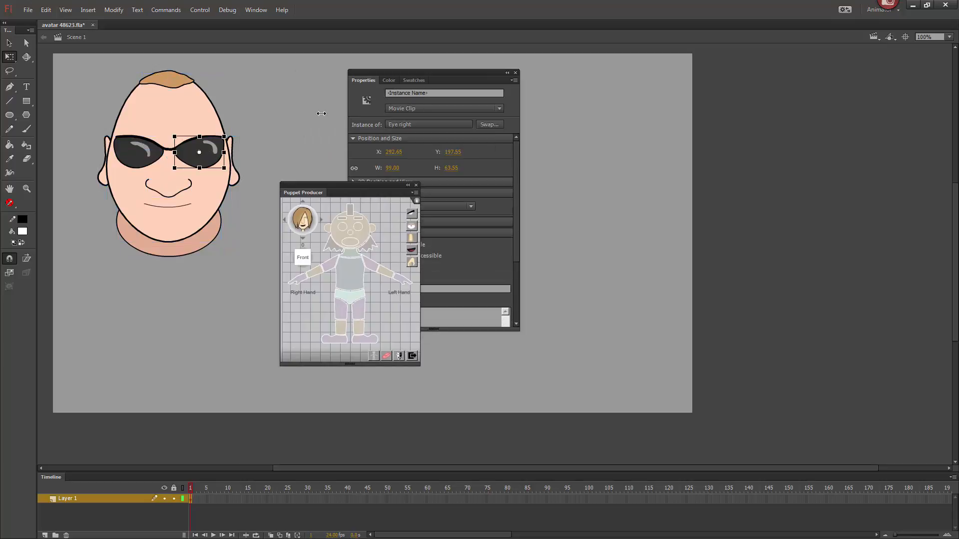
pyautogui.click(238, 190)
pyautogui.click(194, 190)
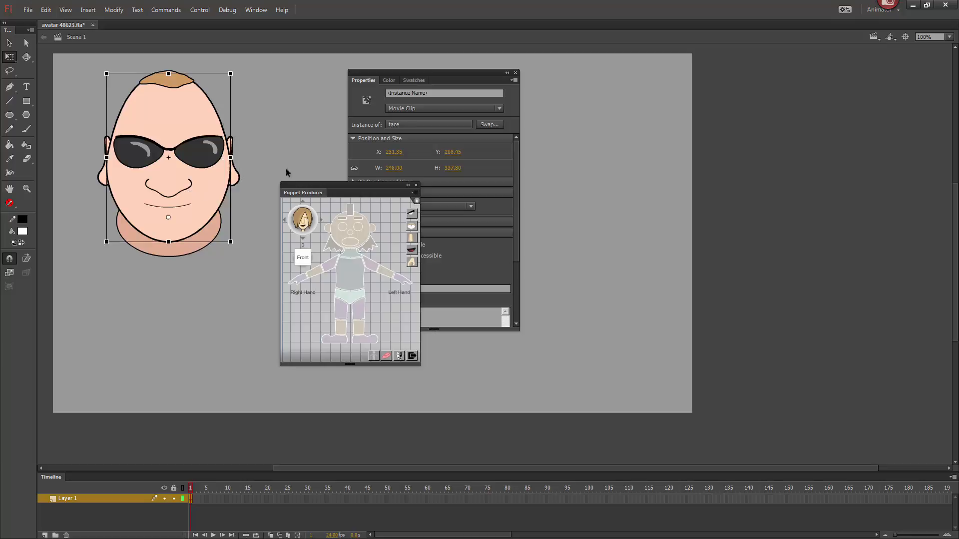
# Arrange the Puppet Producer and Properties panels side by side next to the head without overlap.
pyautogui.moveTo(332, 183); pyautogui.dragTo(305, 106)
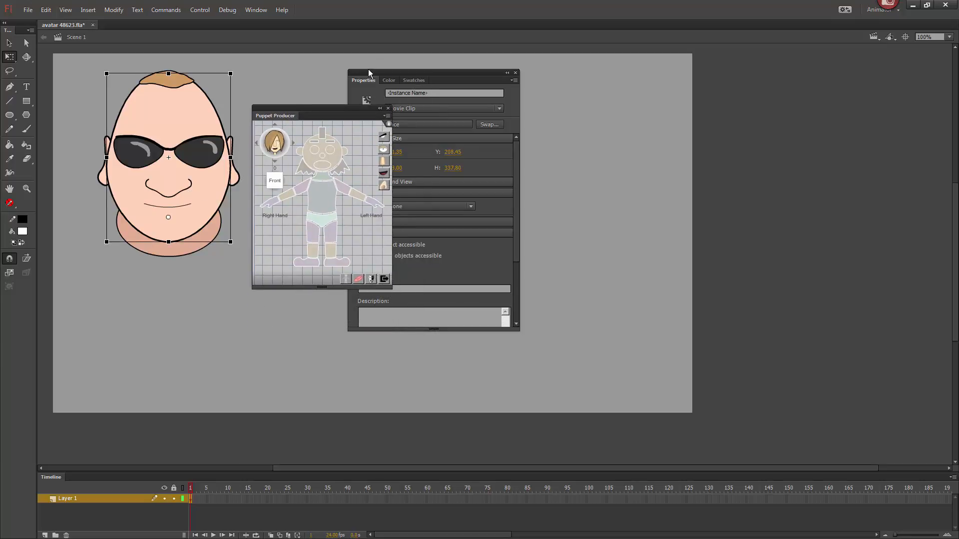
pyautogui.moveTo(367, 70); pyautogui.dragTo(412, 76)
pyautogui.moveTo(353, 108); pyautogui.dragTo(346, 87)
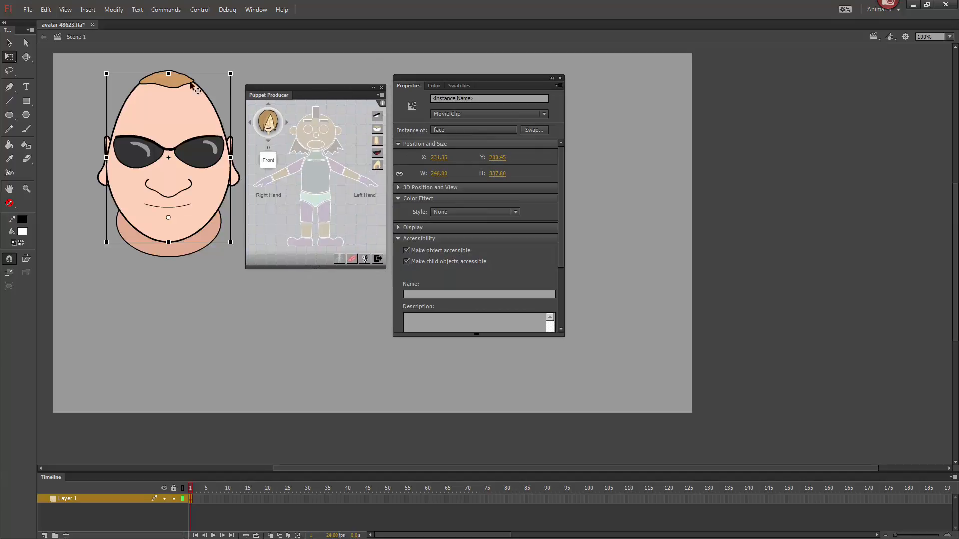
# Assign the puppet's hair part to the top hair and its two eye parts to the matching sunglasses lenses.
pyautogui.click(315, 105)
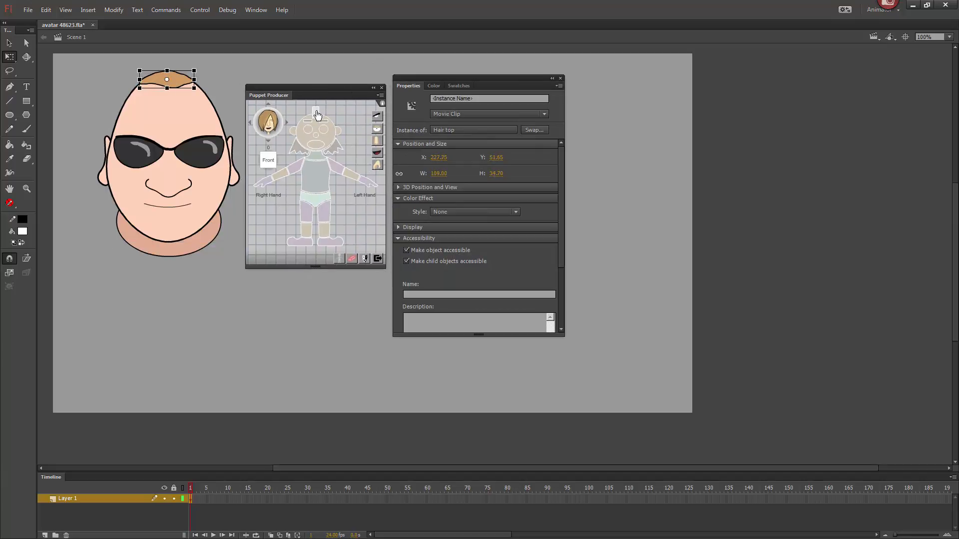
pyautogui.click(142, 152)
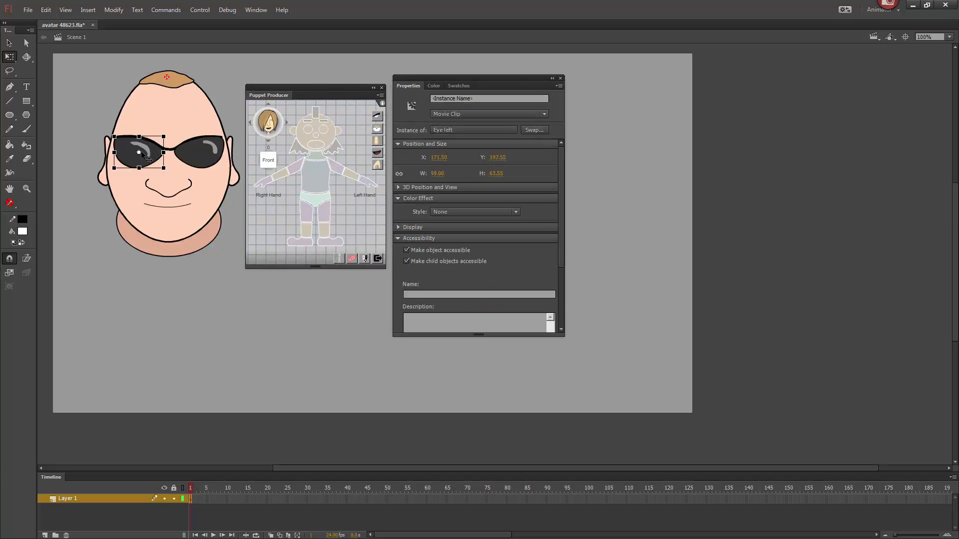
pyautogui.click(307, 135)
pyautogui.click(209, 153)
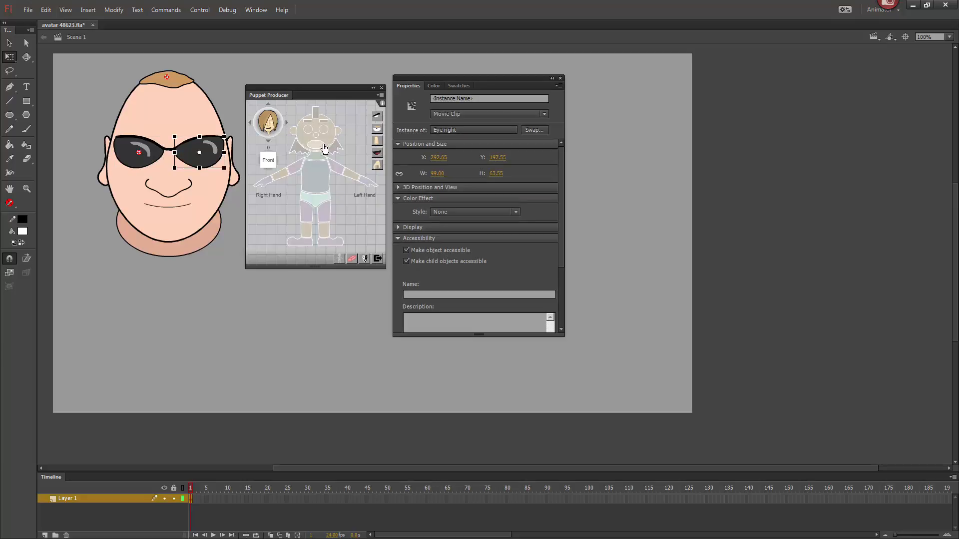
pyautogui.click(327, 136)
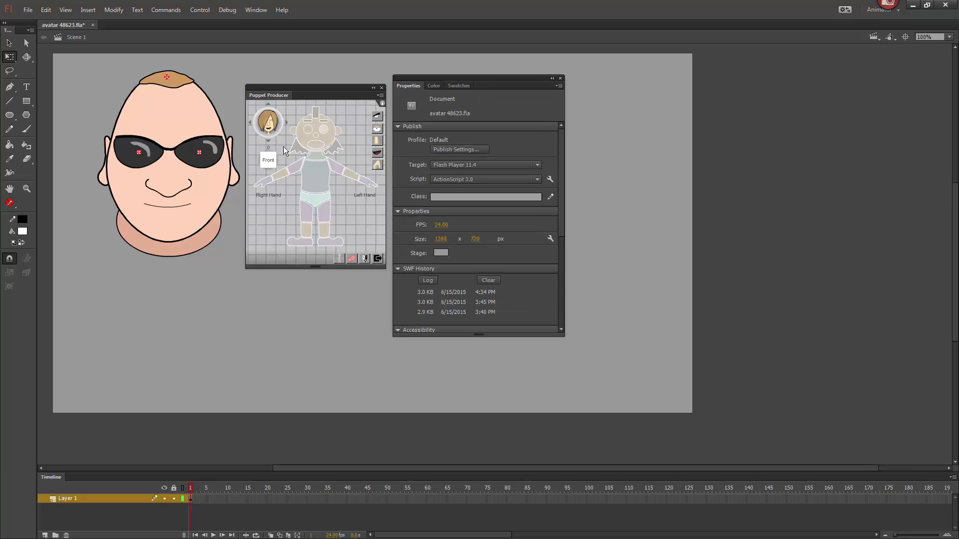
# Assign the puppet's nose, mouth and neck parts to the corresponding pieces of the cartoon head.
pyautogui.click(190, 194)
pyautogui.click(316, 141)
pyautogui.click(191, 206)
pyautogui.click(315, 145)
pyautogui.click(207, 233)
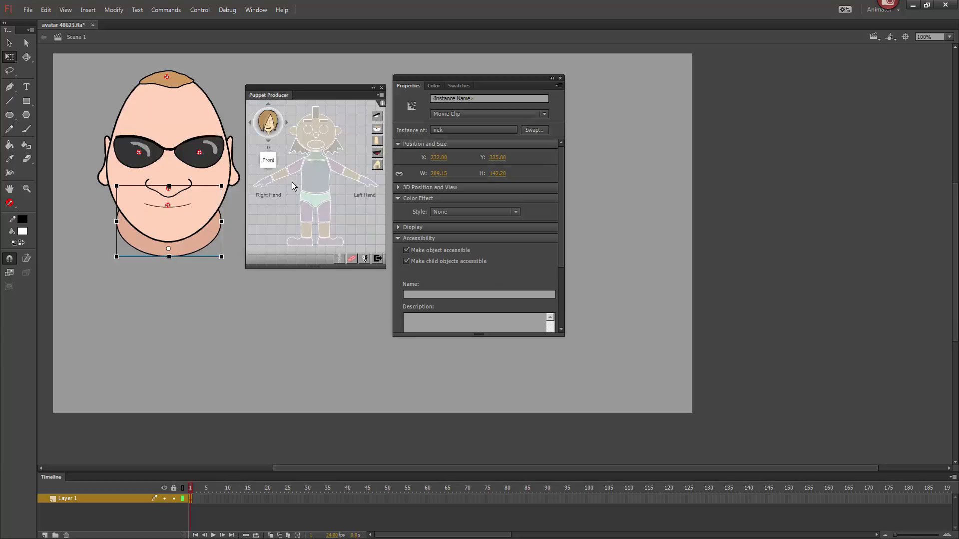
pyautogui.click(319, 159)
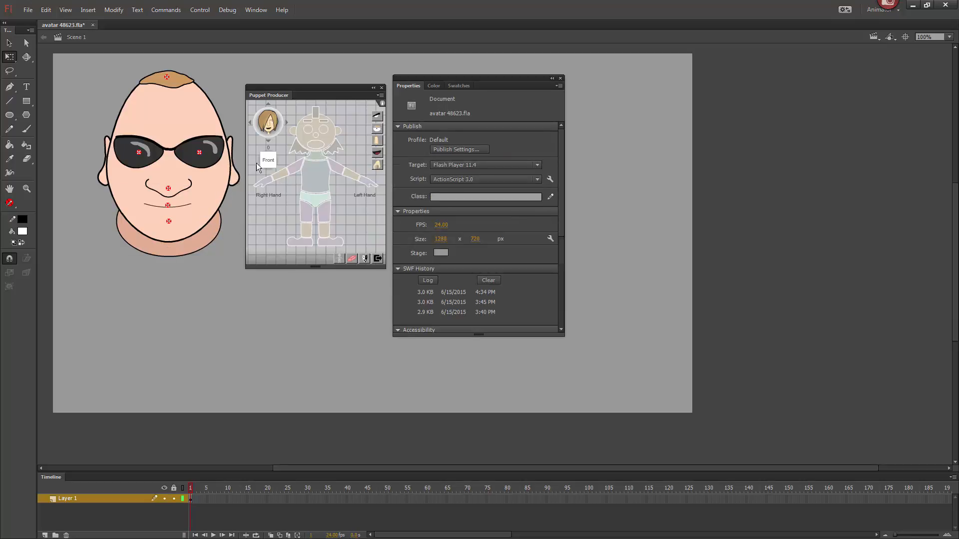
# Assign the puppet's ear parts to both ears and its face part to the face shape.
pyautogui.click(233, 161)
pyautogui.click(339, 135)
pyautogui.click(104, 179)
pyautogui.click(293, 137)
pyautogui.click(194, 103)
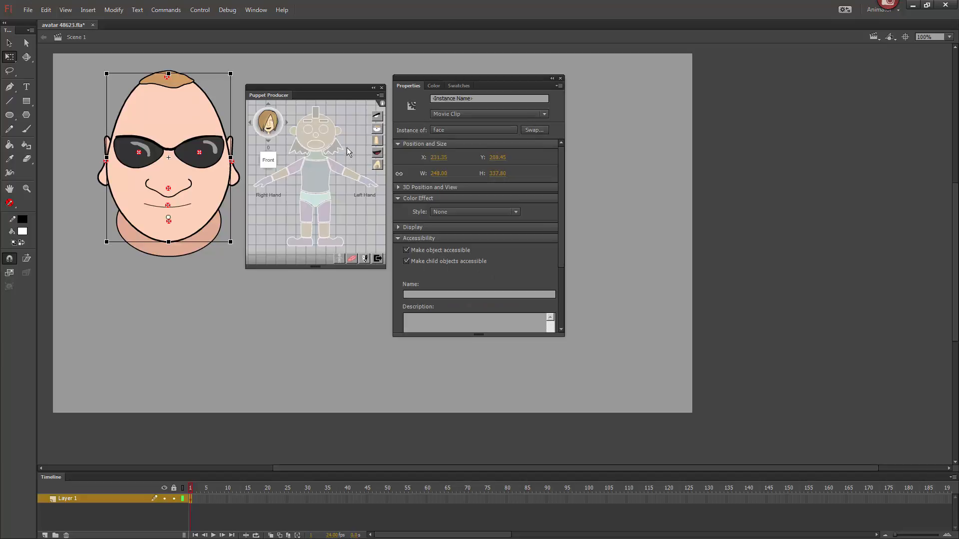
pyautogui.click(328, 142)
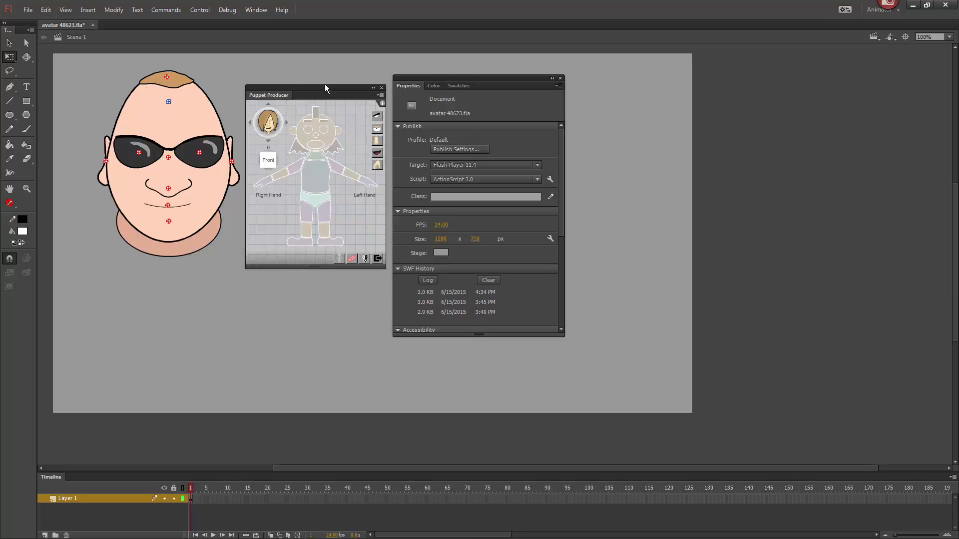
# Check the instance names of the neck and its pivot, and move the neck's transformation point up onto the pivot.
pyautogui.moveTo(286, 95); pyautogui.dragTo(292, 75)
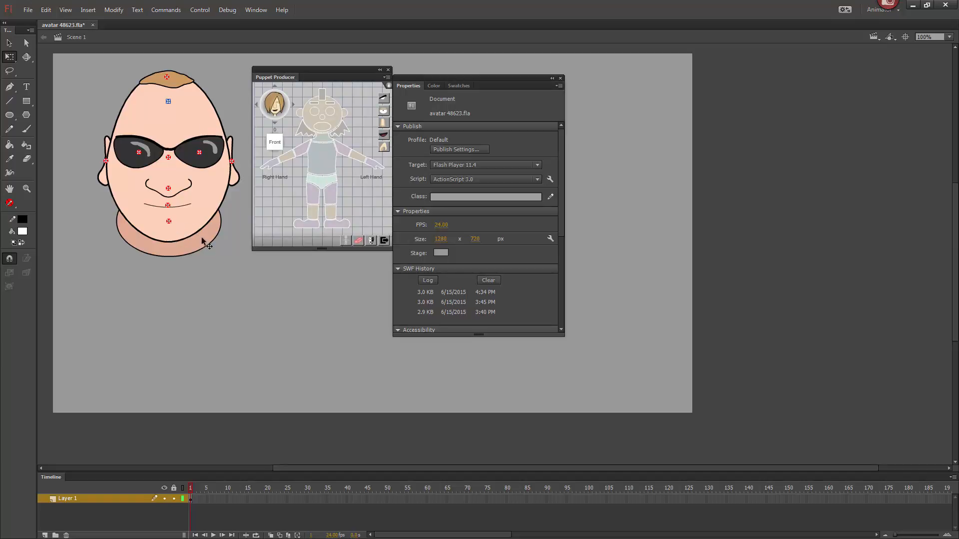
pyautogui.click(169, 222)
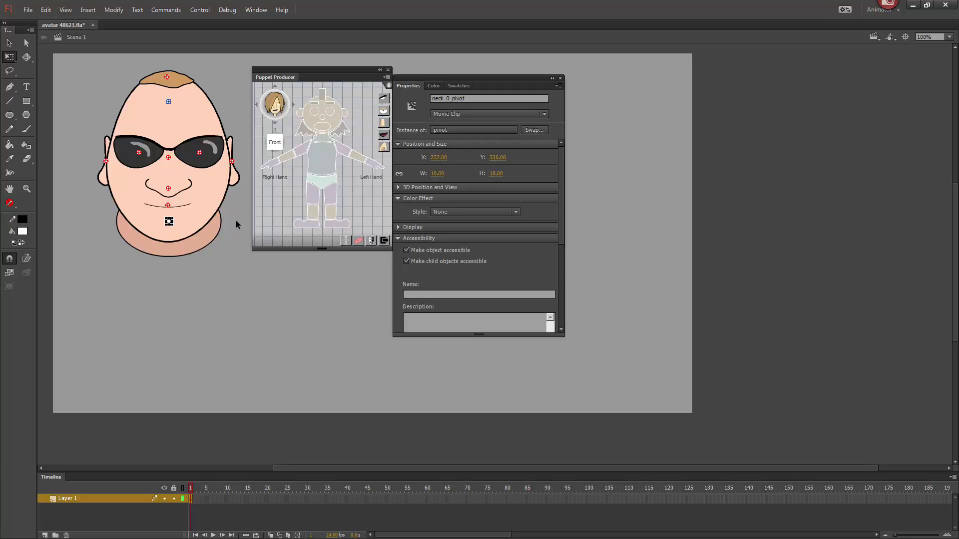
pyautogui.click(234, 261)
pyautogui.click(134, 241)
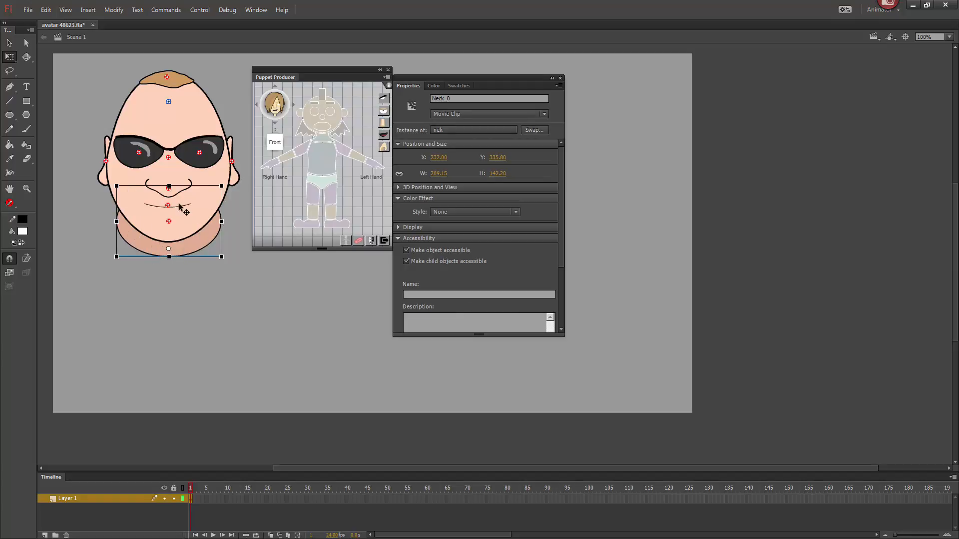
pyautogui.moveTo(168, 249); pyautogui.dragTo(168, 222)
pyautogui.moveTo(228, 189)
pyautogui.mouseDown()
pyautogui.moveTo(220, 181)
pyautogui.moveTo(231, 214)
pyautogui.moveTo(231, 196)
pyautogui.mouseUp()
# Move the face pivot straight down from between the lenses to just below the mouth, above the neck pivot.
pyautogui.click(169, 158)
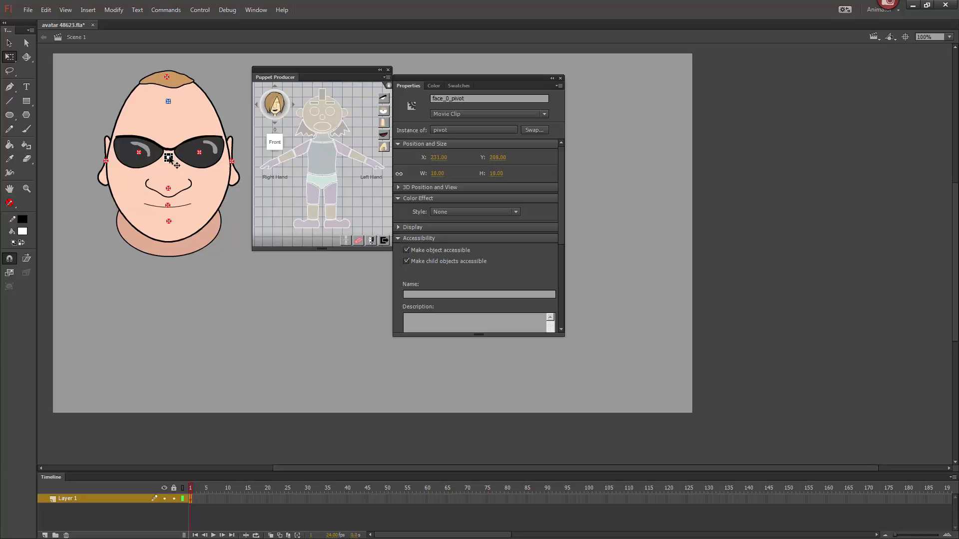
pyautogui.hotkey('shift', 'Down')
pyautogui.hotkey('shift', 'Down')
pyautogui.hotkey('shift', 'Down')
pyautogui.hotkey('shift', 'Down')
pyautogui.hotkey('shift', 'Down')
pyautogui.hotkey('shift', 'Down')
pyautogui.hotkey('shift', 'Down')
pyautogui.hotkey('shift', 'Down')
pyautogui.hotkey('shift', 'Down')
pyautogui.hotkey('shift', 'Down')
pyautogui.hotkey('shift', 'Down')
# Move the head-nod pivot straight up from the forehead to just above the hair, at Y 16.
pyautogui.click(169, 101)
pyautogui.hotkey('shift', 'Up')
pyautogui.hotkey('shift', 'Up')
pyautogui.hotkey('shift', 'Up')
pyautogui.hotkey('shift', 'Up')
pyautogui.hotkey('shift', 'Up')
pyautogui.hotkey('shift', 'Up')
pyautogui.hotkey('shift', 'Up')
pyautogui.hotkey('shift', 'Up')
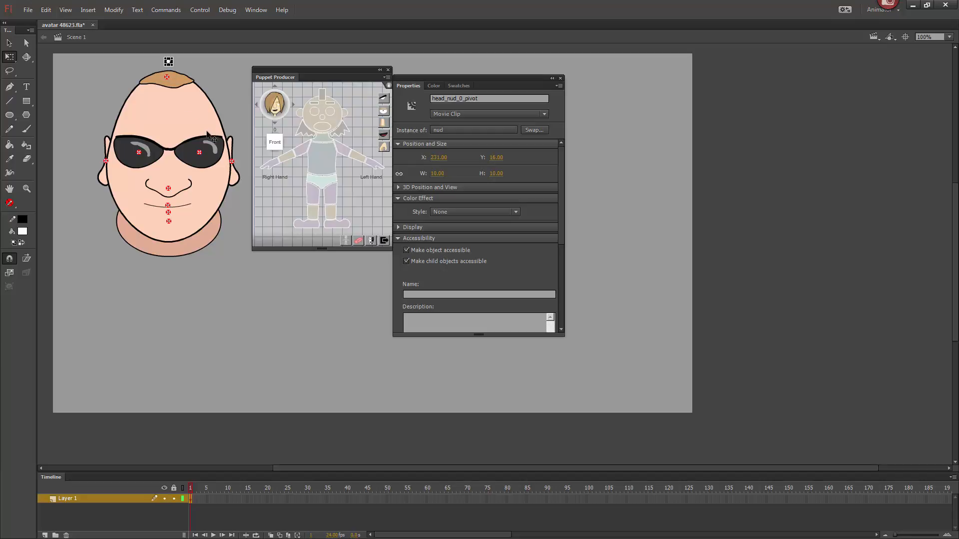
# Inside the Eye right symbol, convert all the lens artwork into a movie clip with the default name Symbol 1.
pyautogui.click(215, 147)
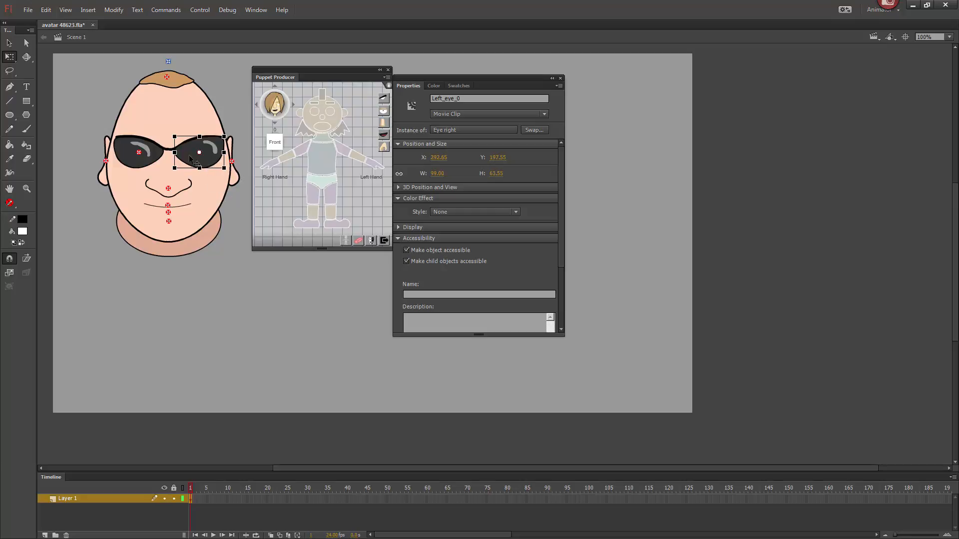
pyautogui.doubleClick(215, 158)
pyautogui.click(215, 158)
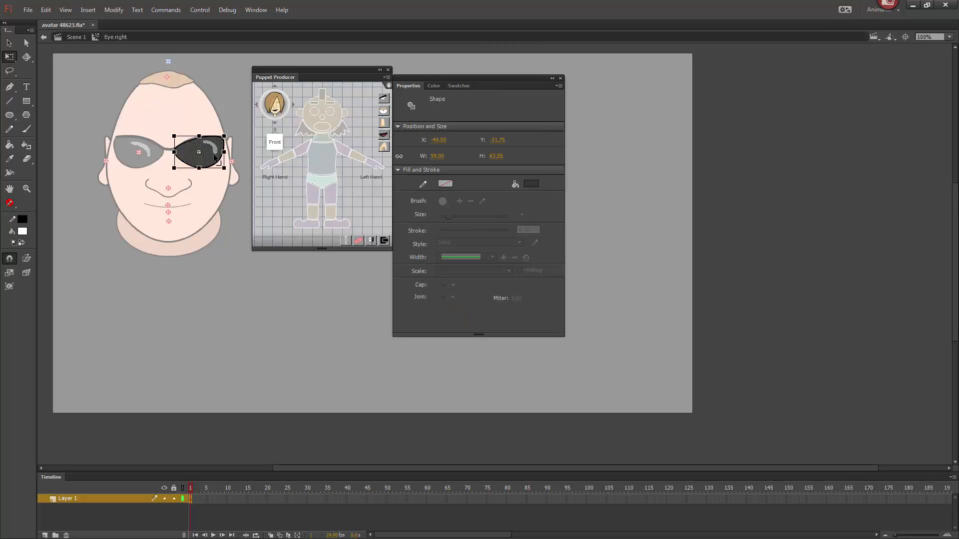
pyautogui.moveTo(233, 118); pyautogui.dragTo(166, 183)
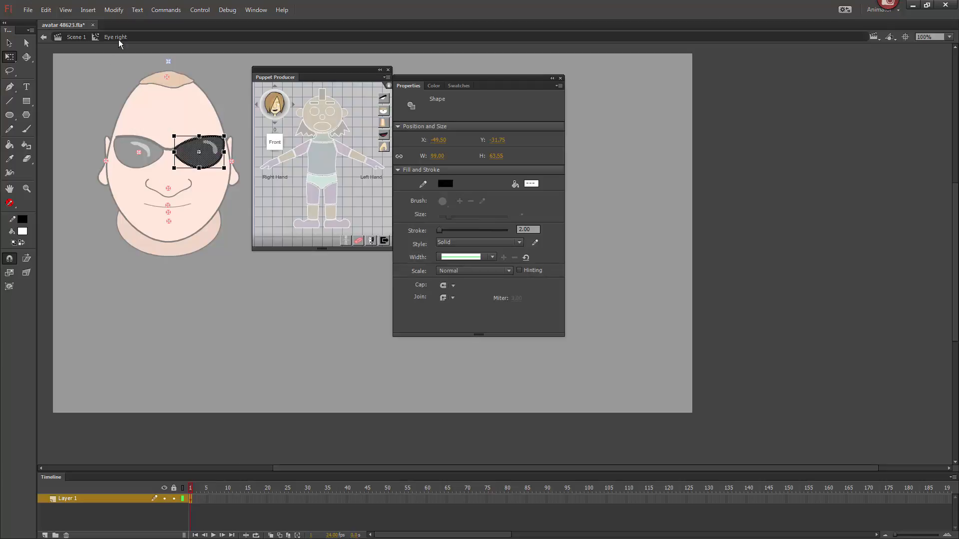
pyautogui.click(114, 10)
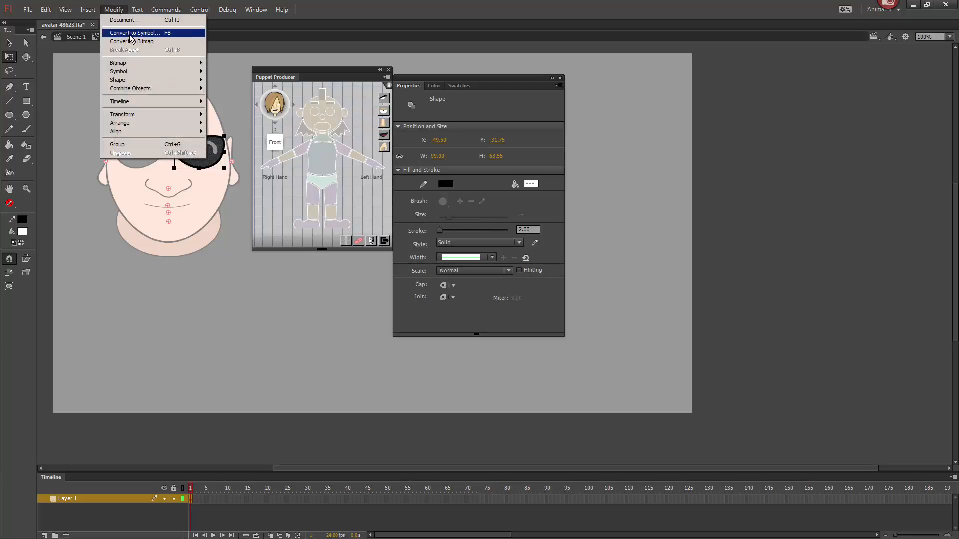
pyautogui.click(131, 34)
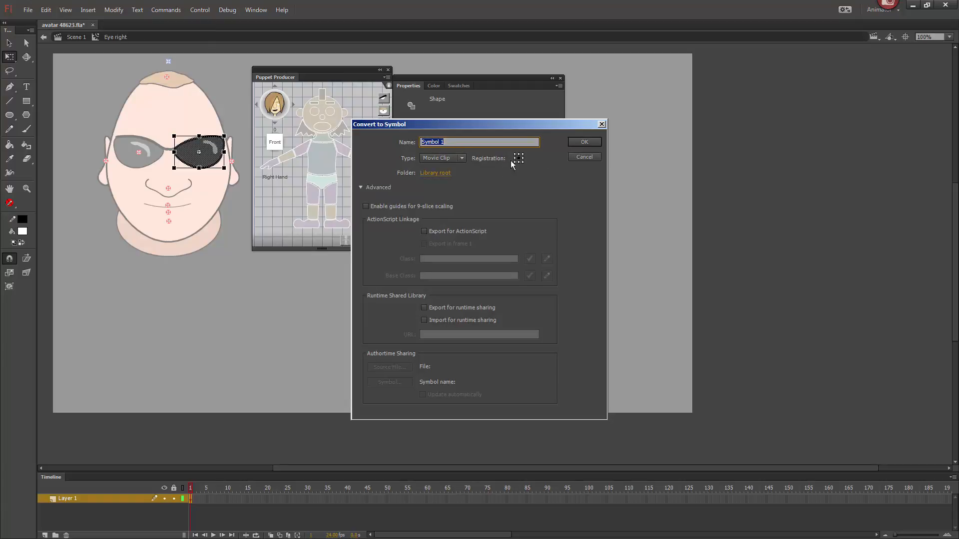
pyautogui.click(585, 143)
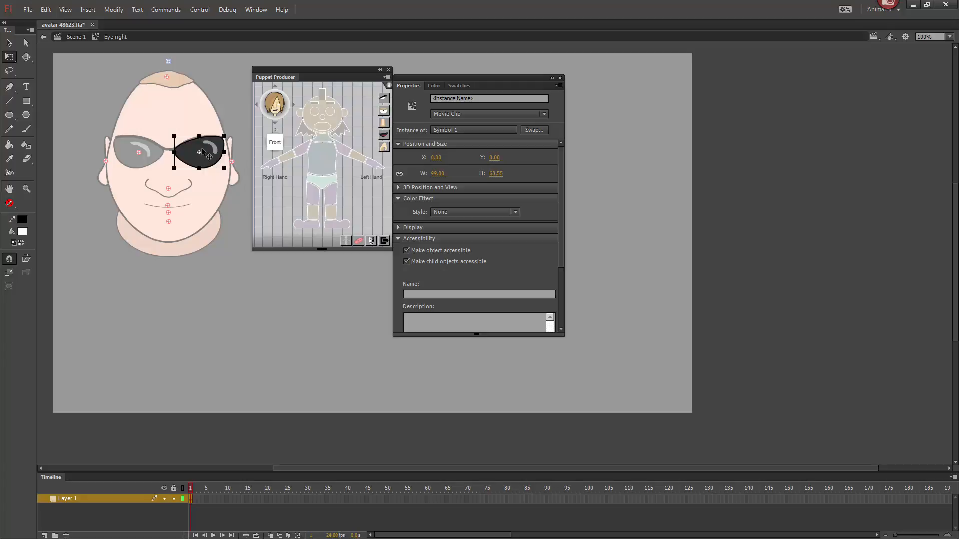
# Assign the Normal eye expression, Normal_01, to the nested lens clip and return to Scene 1.
pyautogui.click(229, 218)
pyautogui.click(214, 164)
pyautogui.click(383, 115)
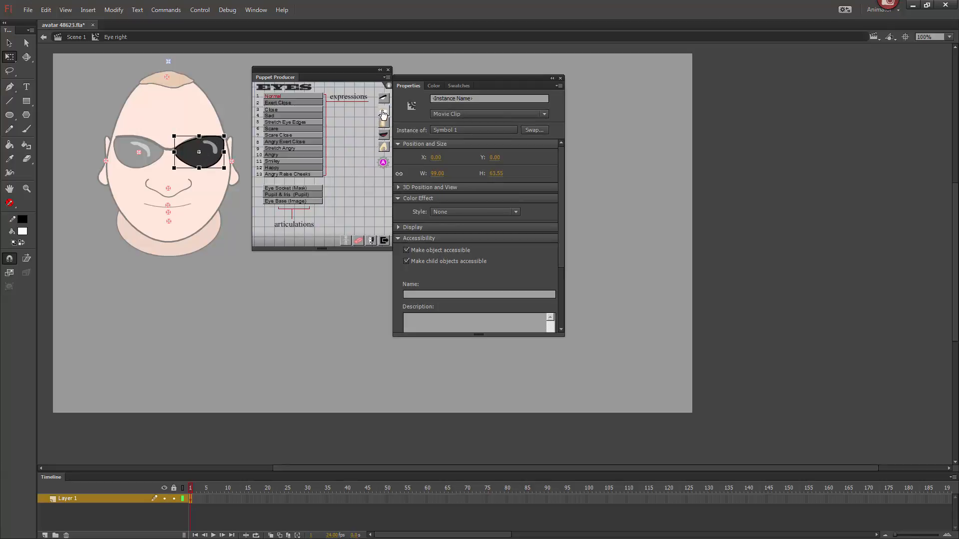
pyautogui.click(307, 100)
pyautogui.moveTo(467, 95); pyautogui.dragTo(424, 96)
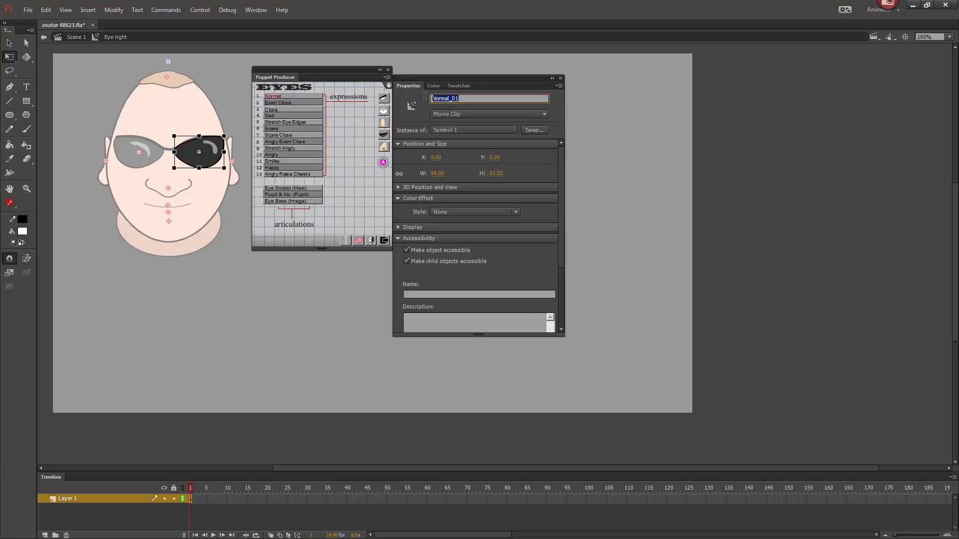
pyautogui.doubleClick(238, 199)
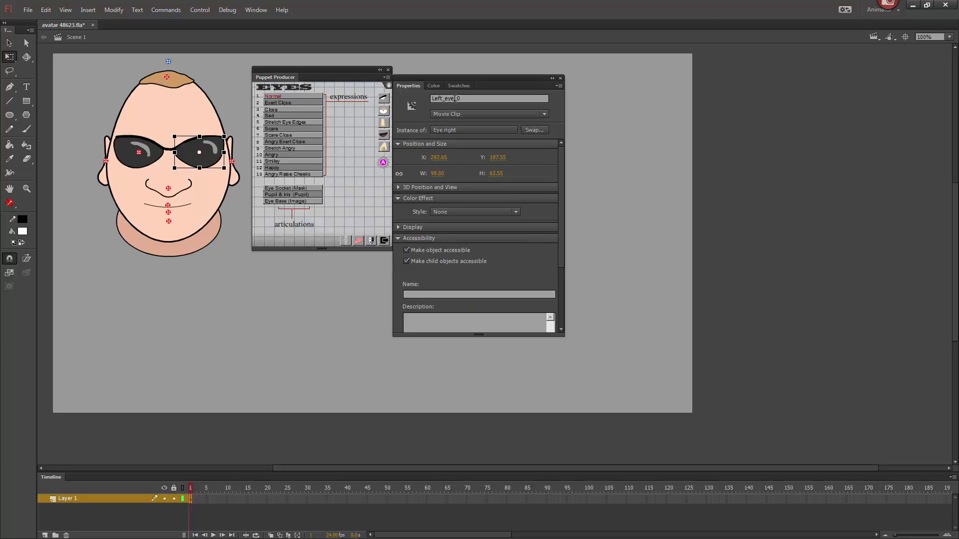
# Inside the Eye left symbol, turn the lens artwork into a movie clip assigned to the Normal eye expression, Normal_01.
pyautogui.click(154, 161)
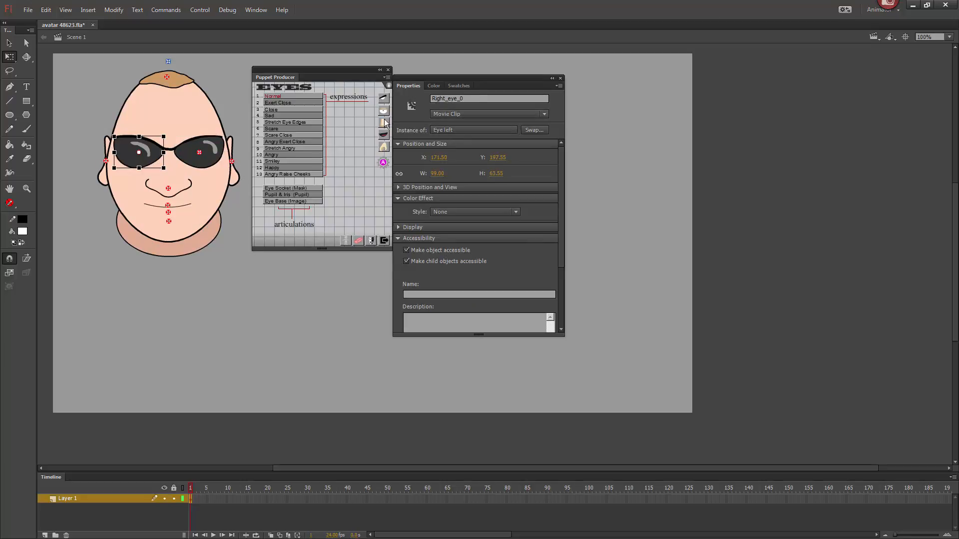
pyautogui.doubleClick(154, 153)
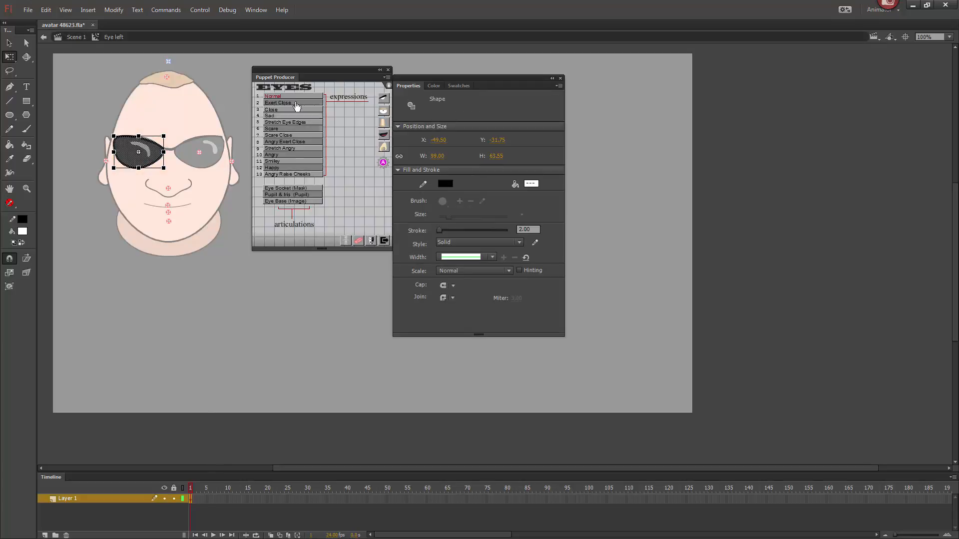
pyautogui.click(113, 10)
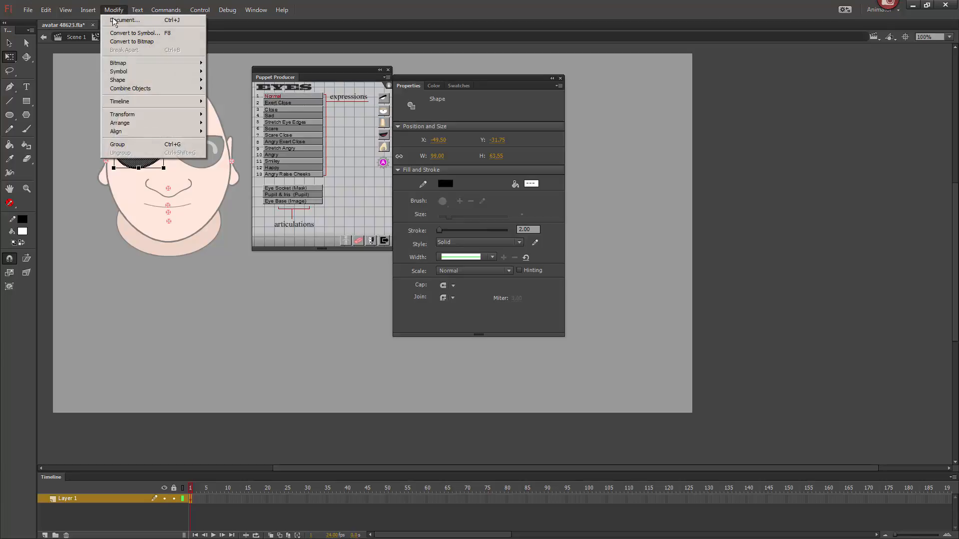
pyautogui.click(303, 68)
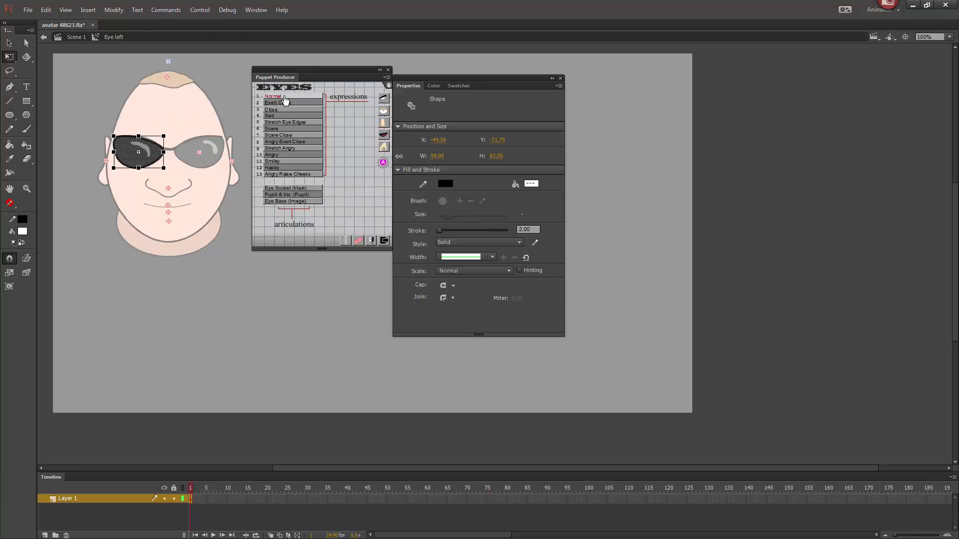
pyautogui.click(283, 97)
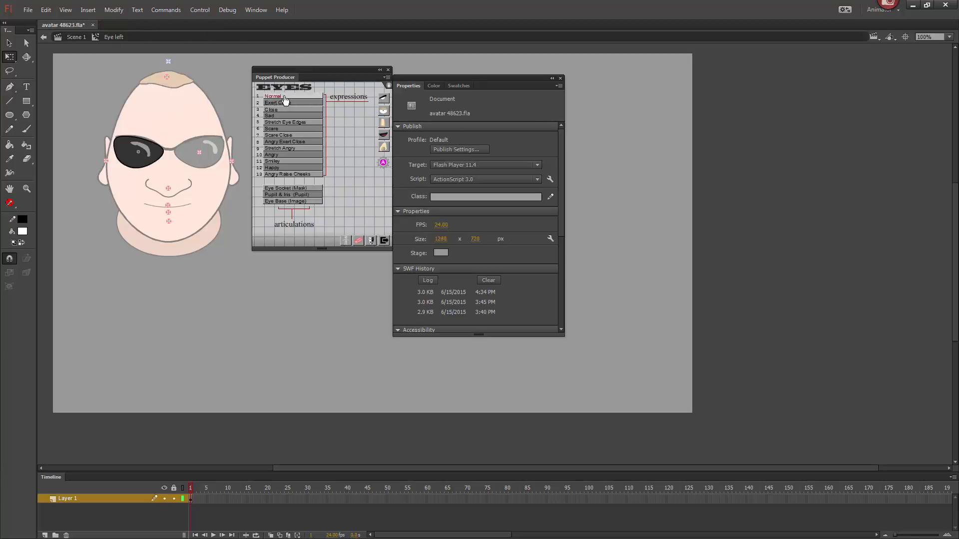
pyautogui.click(148, 144)
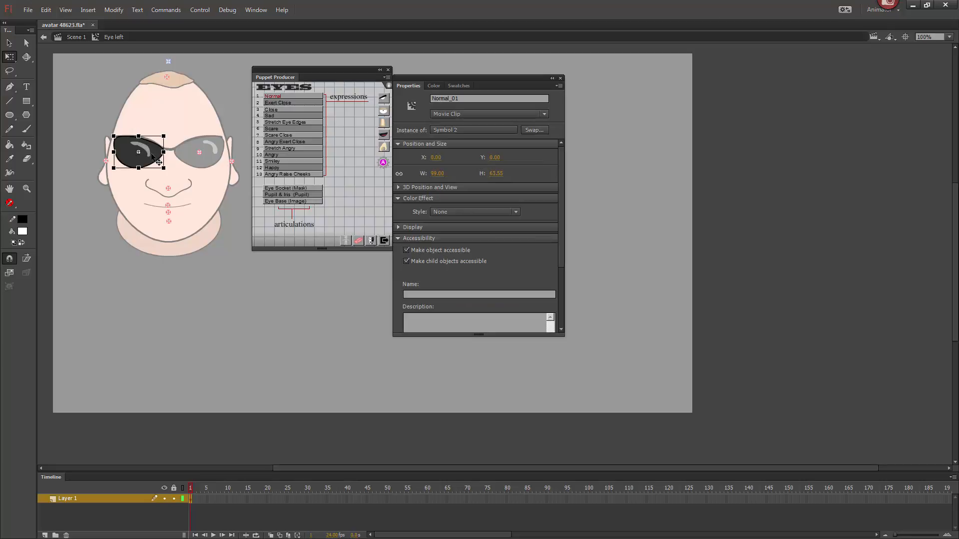
pyautogui.doubleClick(462, 98)
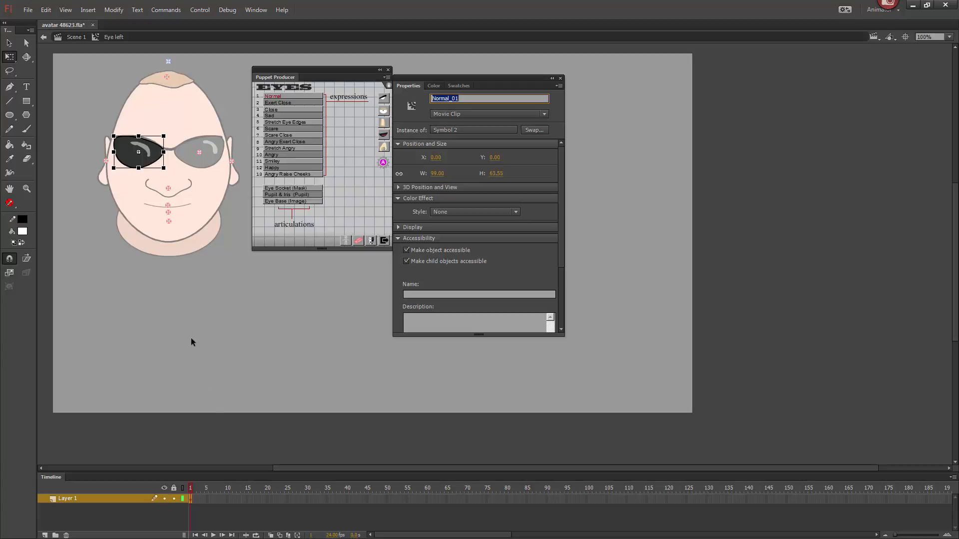
# Break the nested Eye left lens clip back into raw artwork and insert keyframes on its layer through frame 13.
pyautogui.click(160, 162)
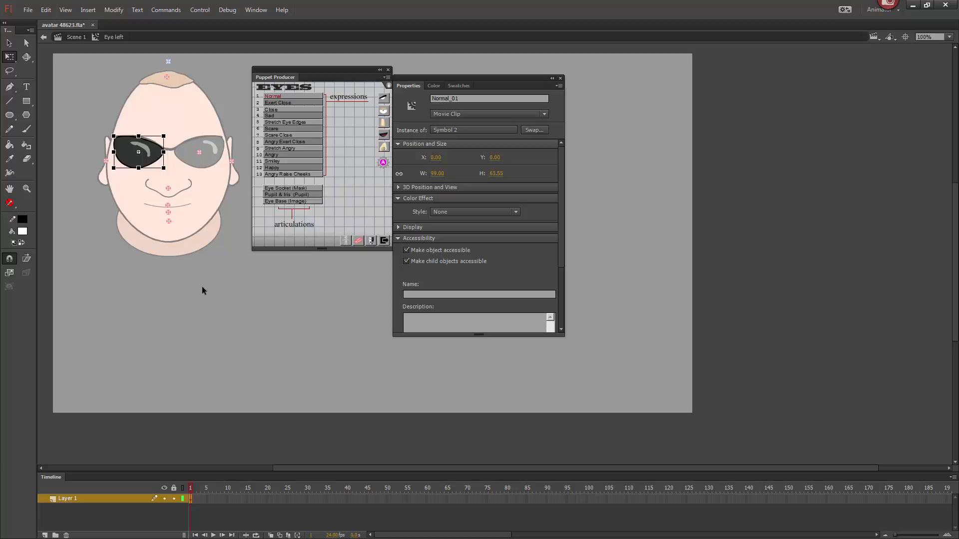
pyautogui.hotkey('ctrl', 'b')
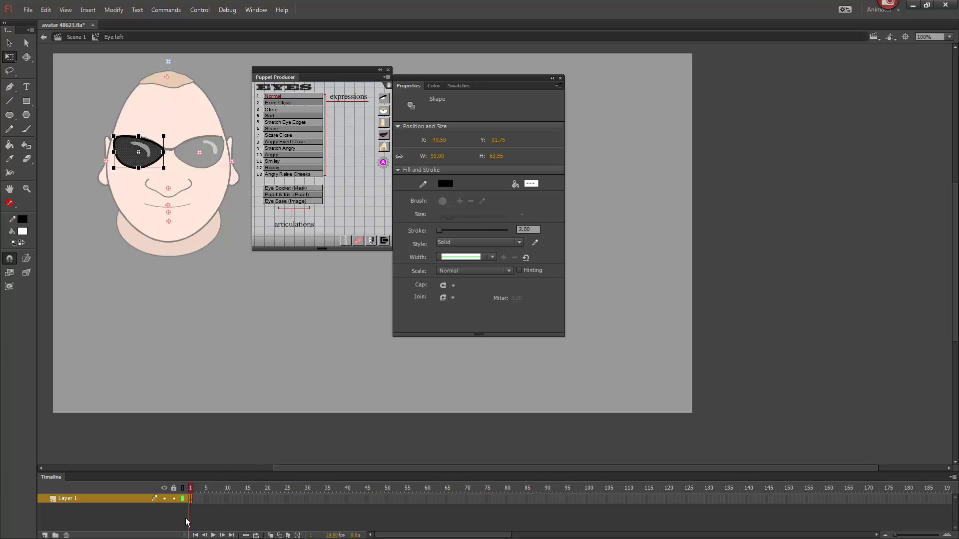
pyautogui.click(190, 502)
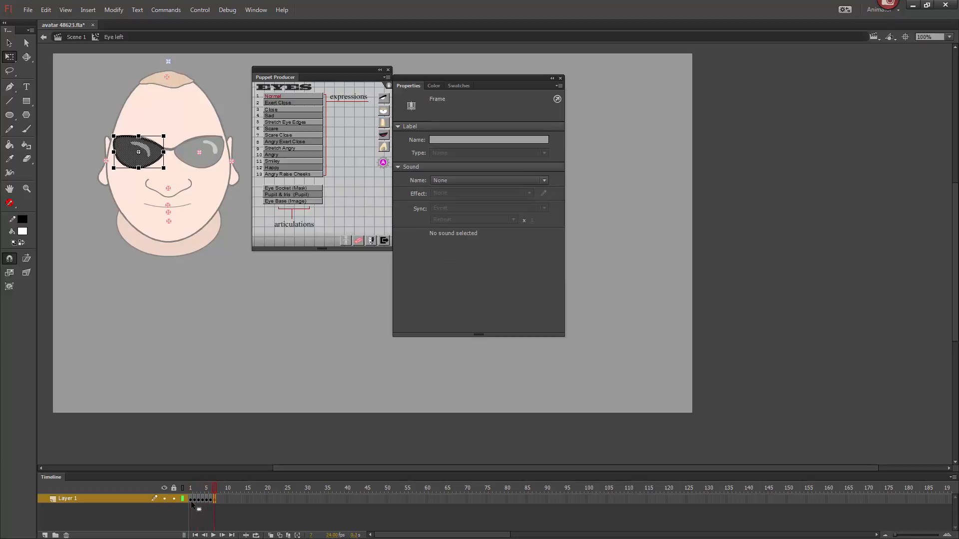
pyautogui.press('F6')
pyautogui.press('F6')
pyautogui.press('F6')
pyautogui.press('F6')
pyautogui.press('F6')
pyautogui.press('F6')
# Starting from the lens artwork on frame 1, automatically generate the thirteen eye expression clips across the Eye left keyframes.
pyautogui.moveTo(235, 490); pyautogui.dragTo(189, 489)
pyautogui.click(169, 182)
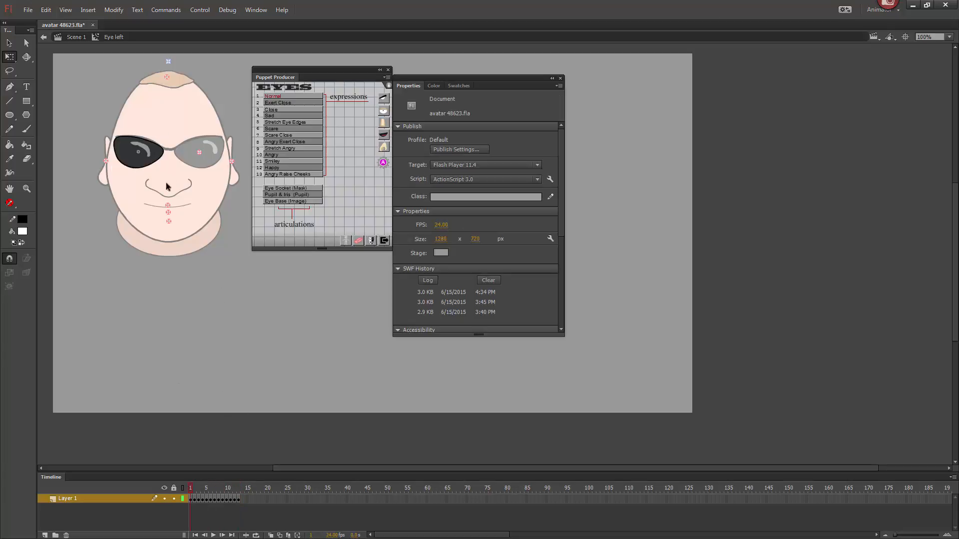
pyautogui.click(144, 161)
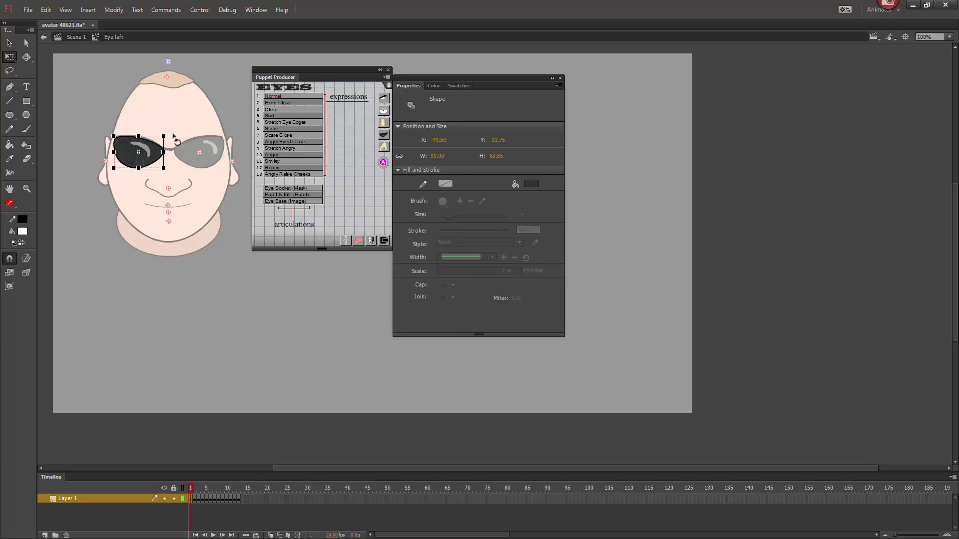
pyautogui.click(382, 164)
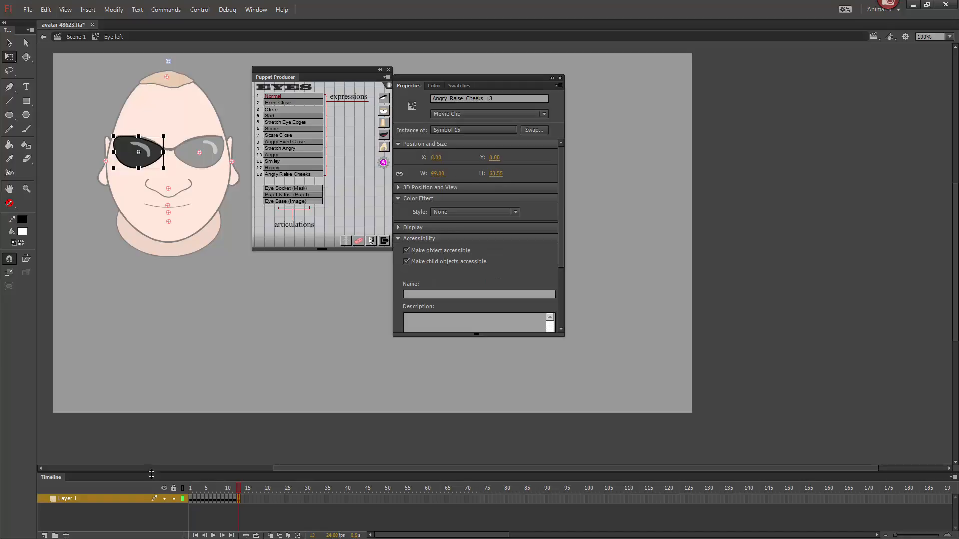
# Check the expression instance names of the Eye left lens clips on frames 1, 5, 10 and 13.
pyautogui.click(191, 498)
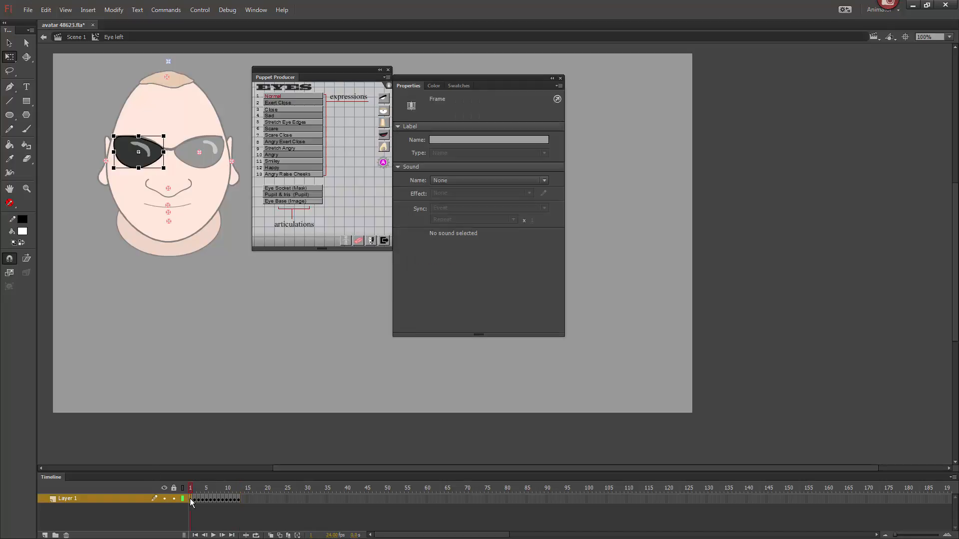
pyautogui.click(158, 158)
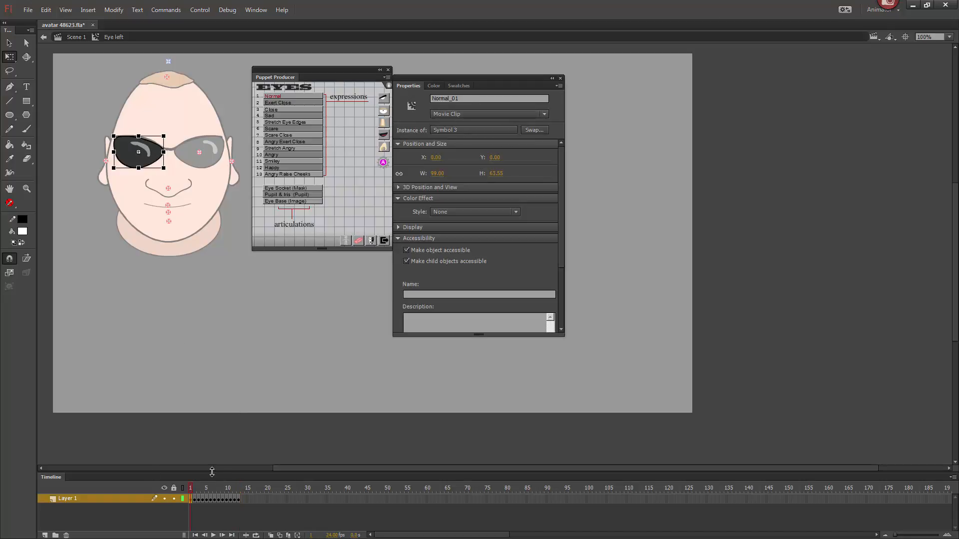
pyautogui.click(205, 497)
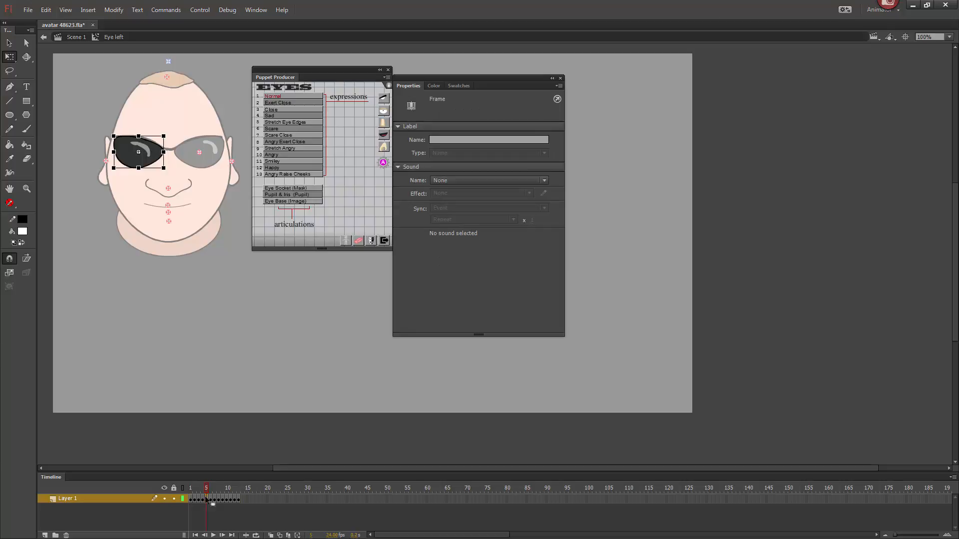
pyautogui.click(151, 156)
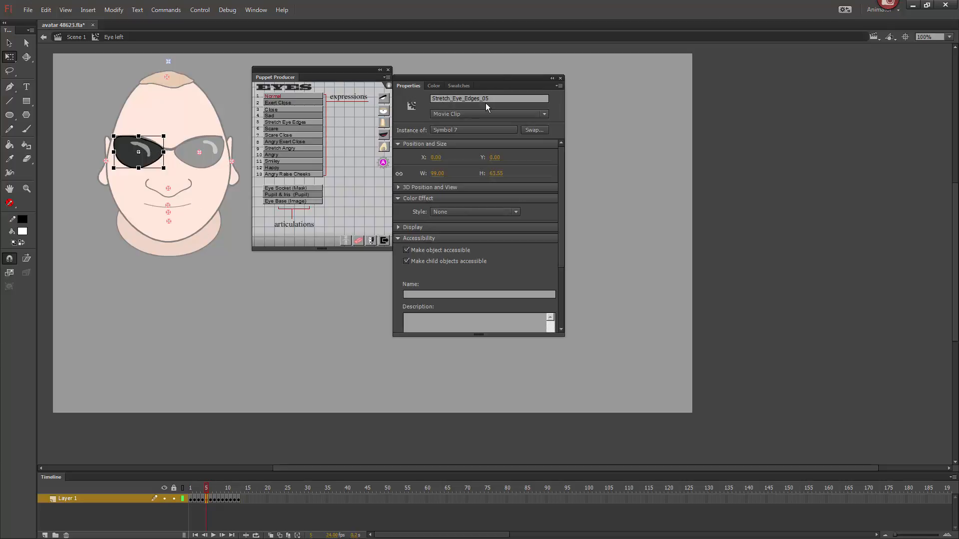
pyautogui.click(227, 499)
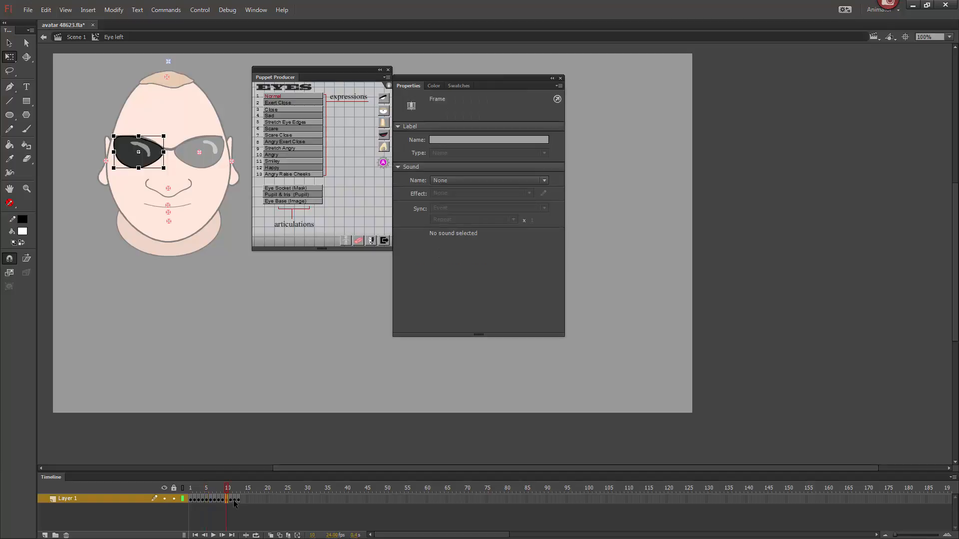
pyautogui.click(158, 150)
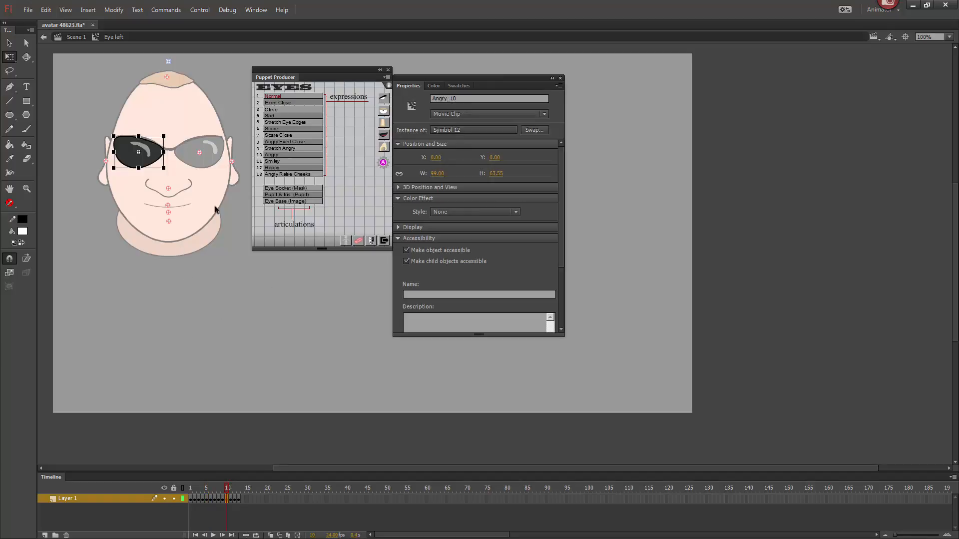
pyautogui.click(239, 500)
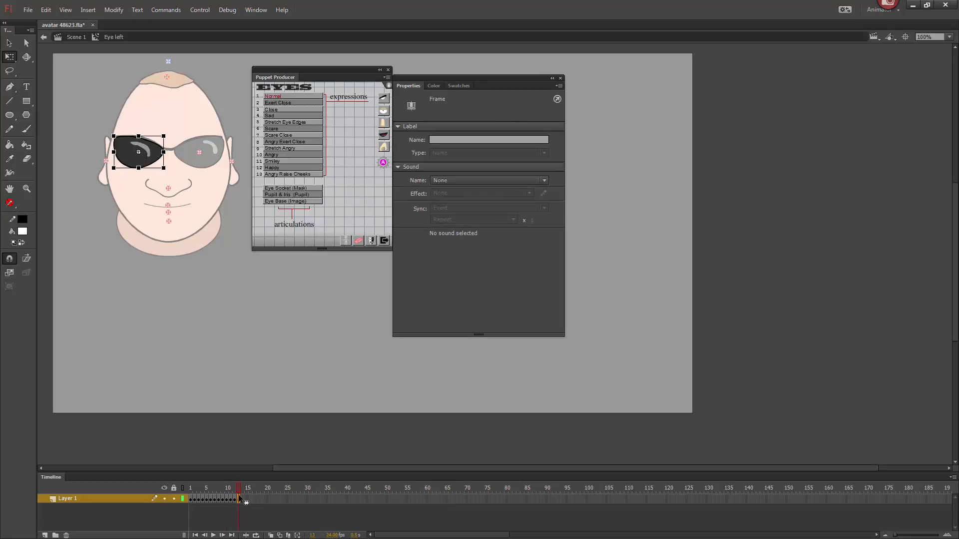
pyautogui.click(163, 155)
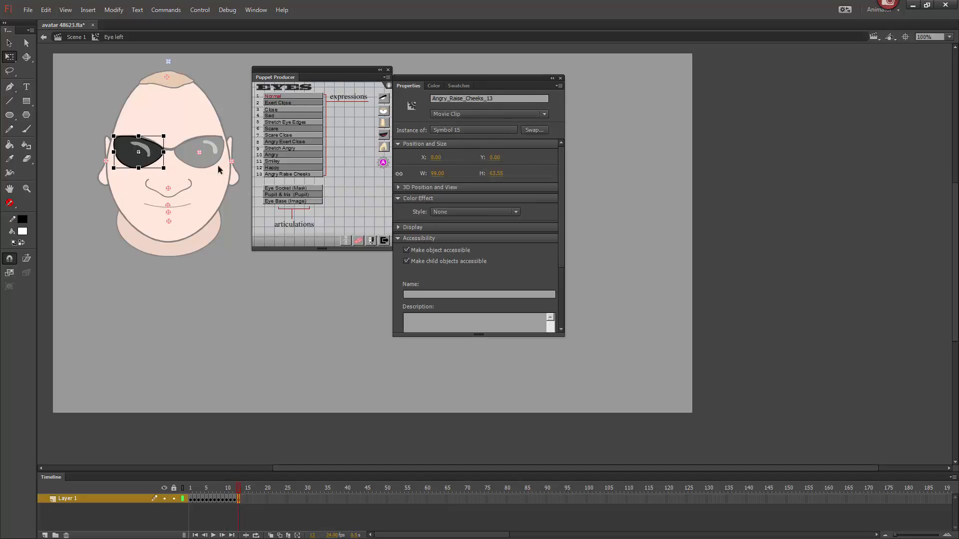
# Leave Eye left, enter the Eye right symbol and break its Normal_01 lens clip back into raw artwork.
pyautogui.doubleClick(237, 113)
pyautogui.doubleClick(217, 150)
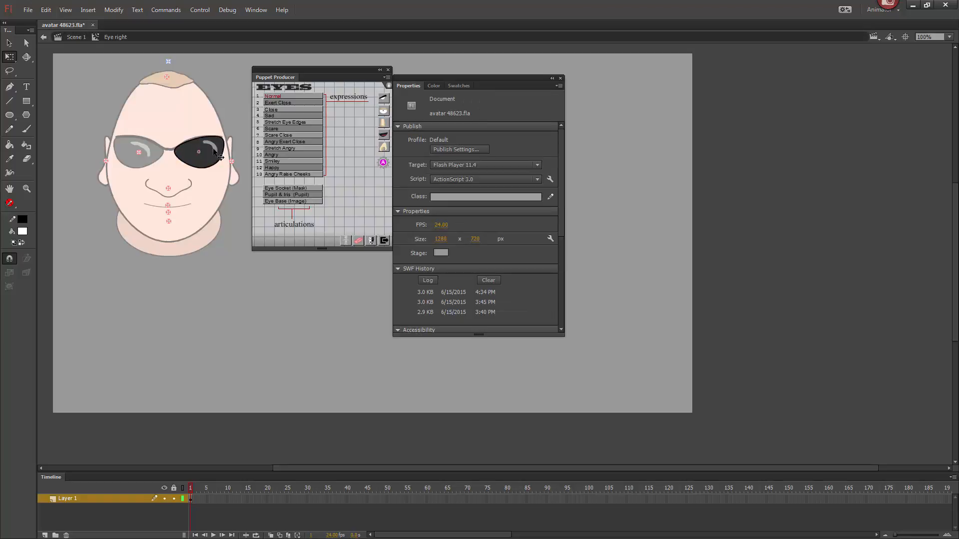
pyautogui.click(214, 150)
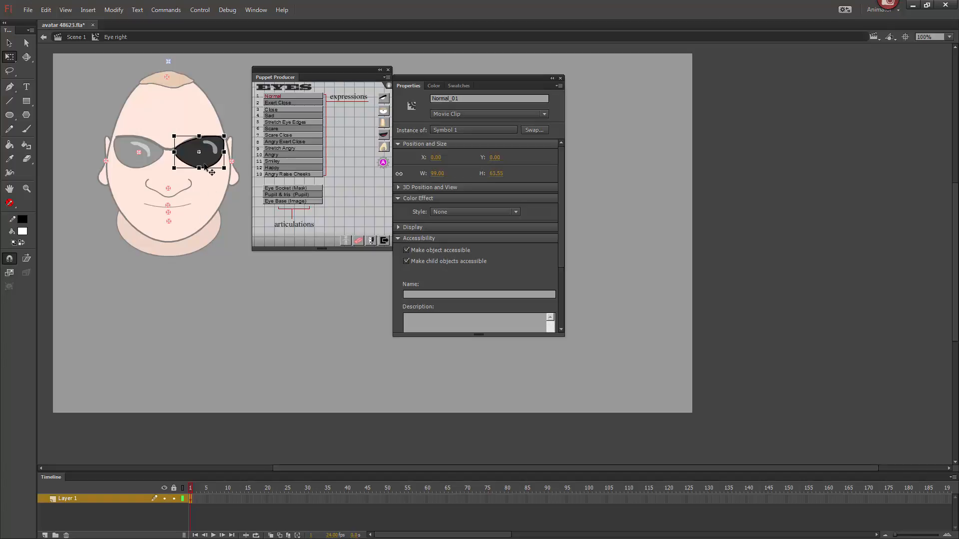
pyautogui.hotkey('ctrl', 'b')
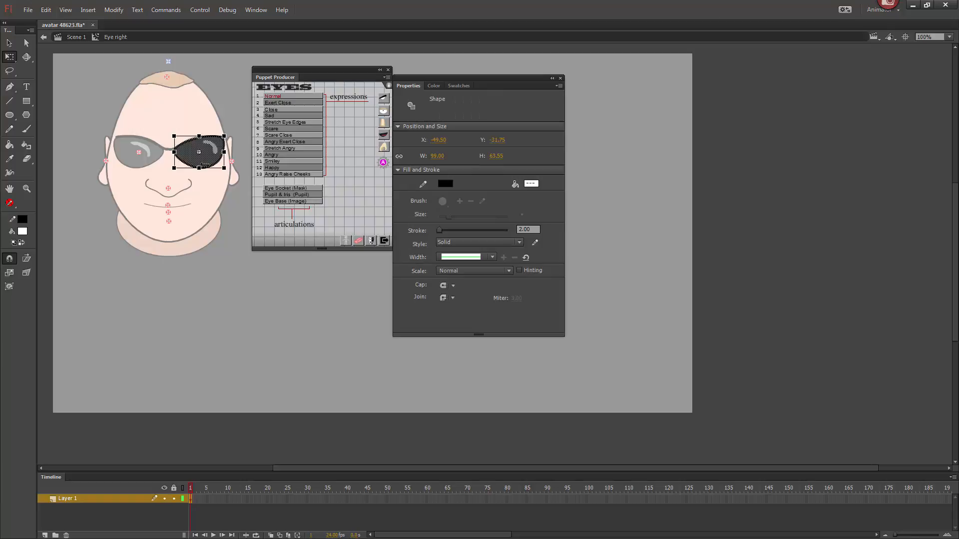
# Insert keyframes through frame 13 in Eye right and automatically generate the thirteen eye expression clips on them.
pyautogui.press('F6')
pyautogui.press('F6')
pyautogui.press('F6')
pyautogui.press('F6')
pyautogui.press('F6')
pyautogui.press('F6')
pyautogui.press('F6')
pyautogui.press('F6')
pyautogui.press('F6')
pyautogui.press('F6')
pyautogui.press('F6')
pyautogui.press('F6')
pyautogui.click(383, 163)
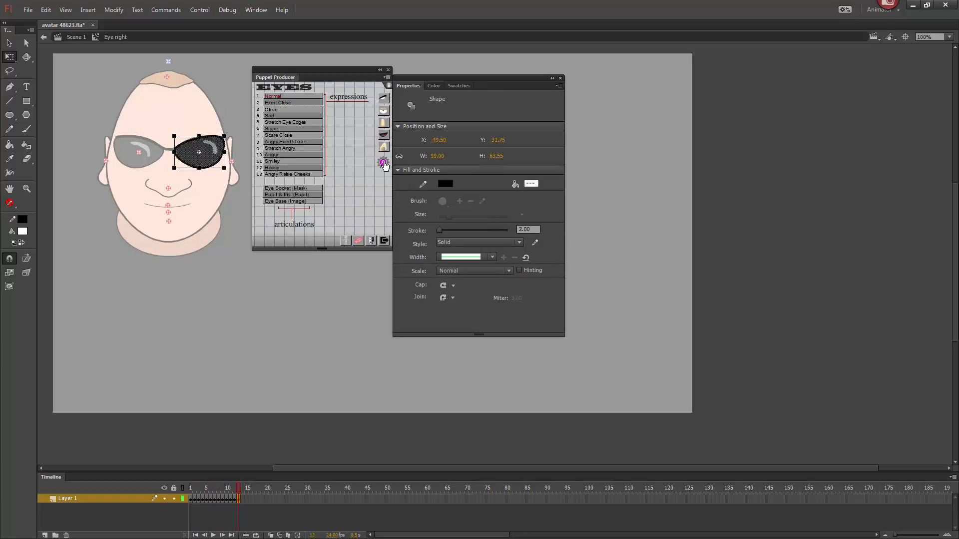
# Check the instance names of the Eye right lens clips on the first few frames and return to Scene 1.
pyautogui.click(193, 499)
pyautogui.click(221, 154)
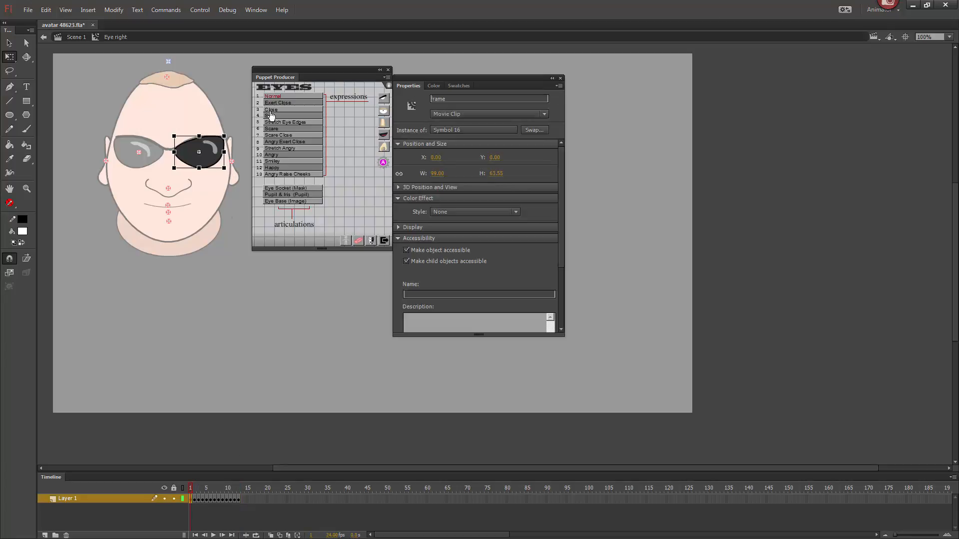
pyautogui.click(195, 499)
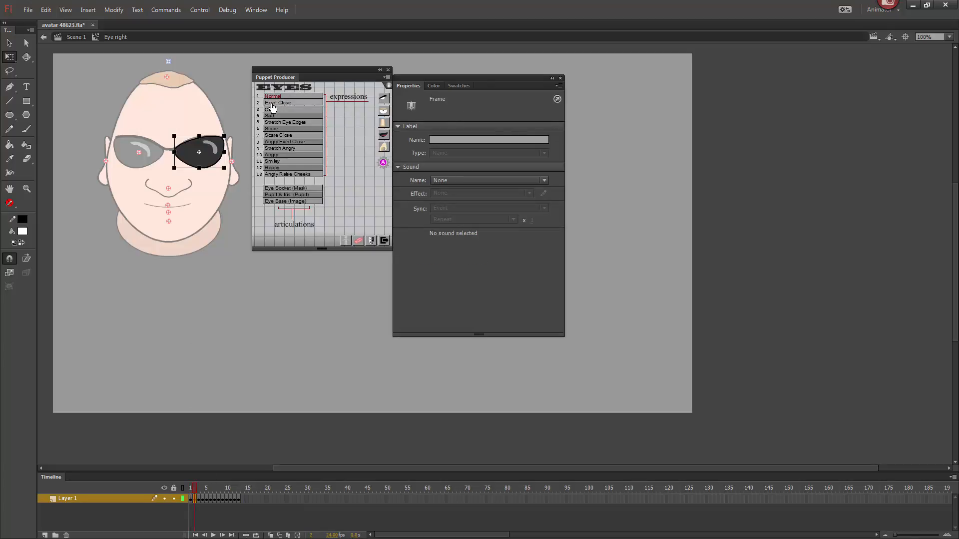
pyautogui.click(198, 499)
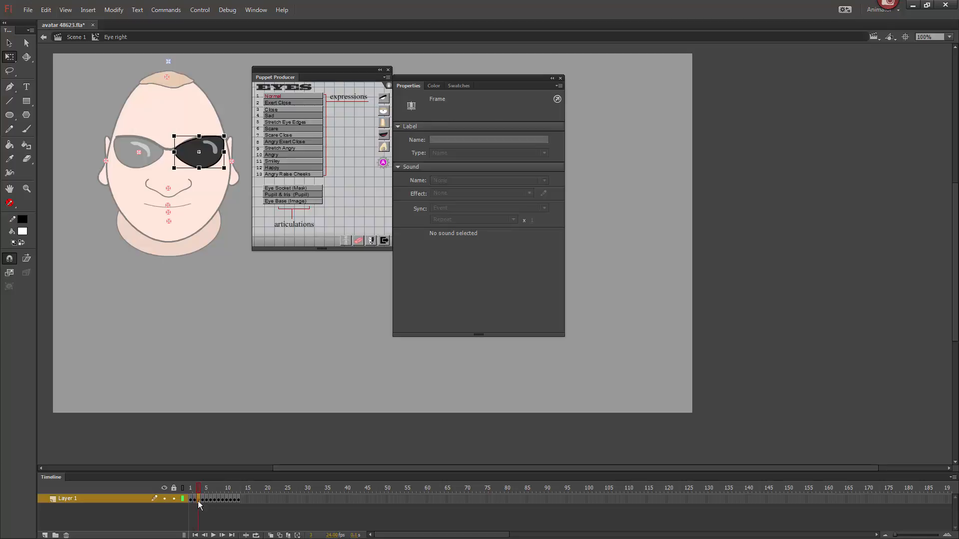
pyautogui.click(209, 163)
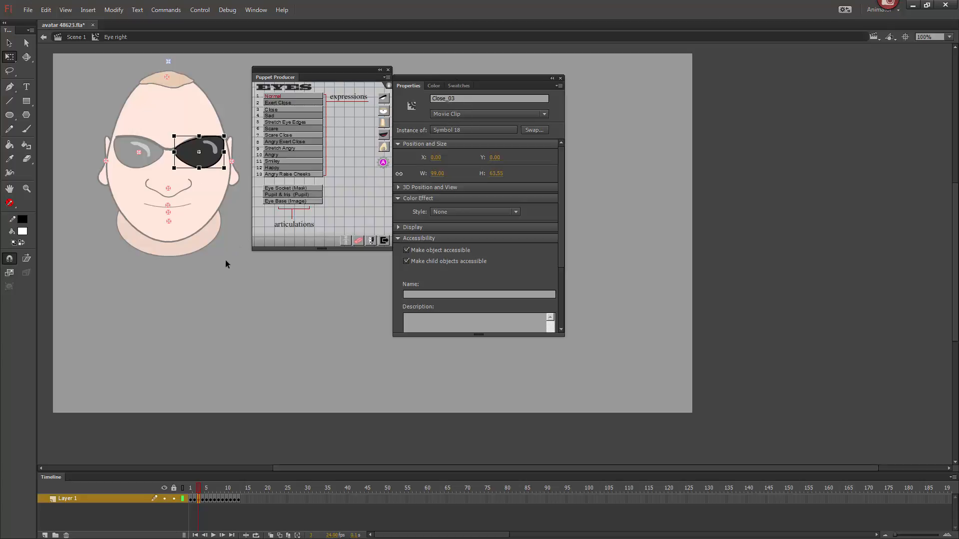
pyautogui.click(226, 490)
pyautogui.doubleClick(222, 358)
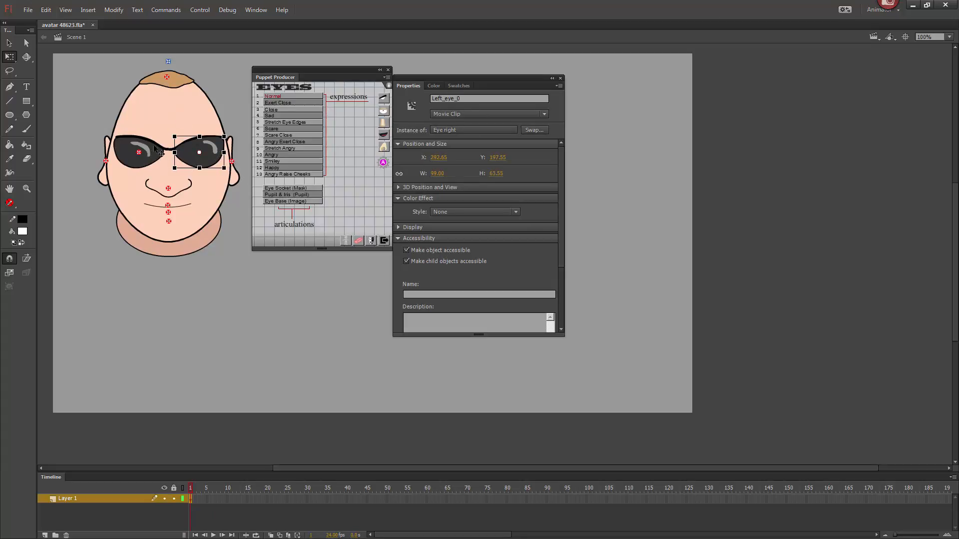
# Assign the right brow part name to the Eyebrow left clip and the left brow part name to the eyebrow over the other lens.
pyautogui.click(219, 114)
pyautogui.click(166, 150)
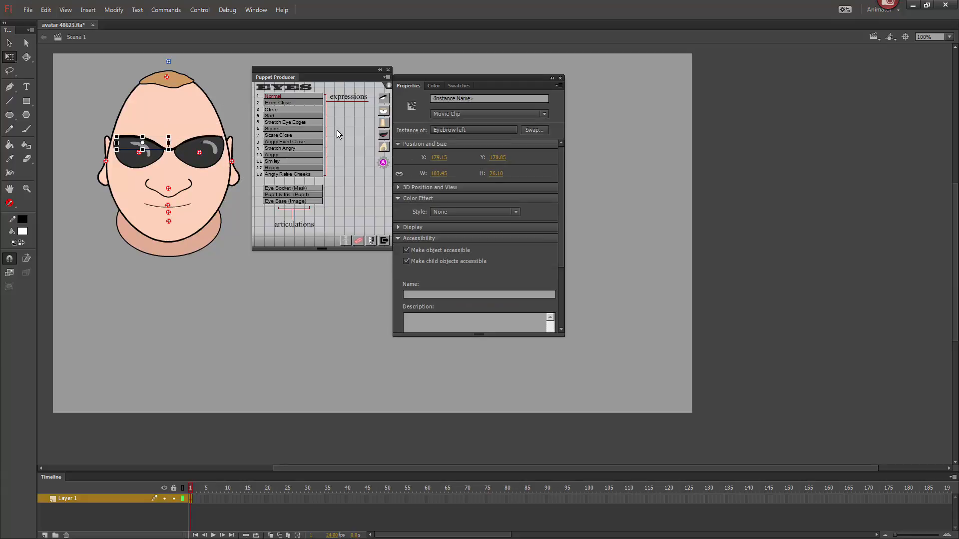
pyautogui.click(344, 244)
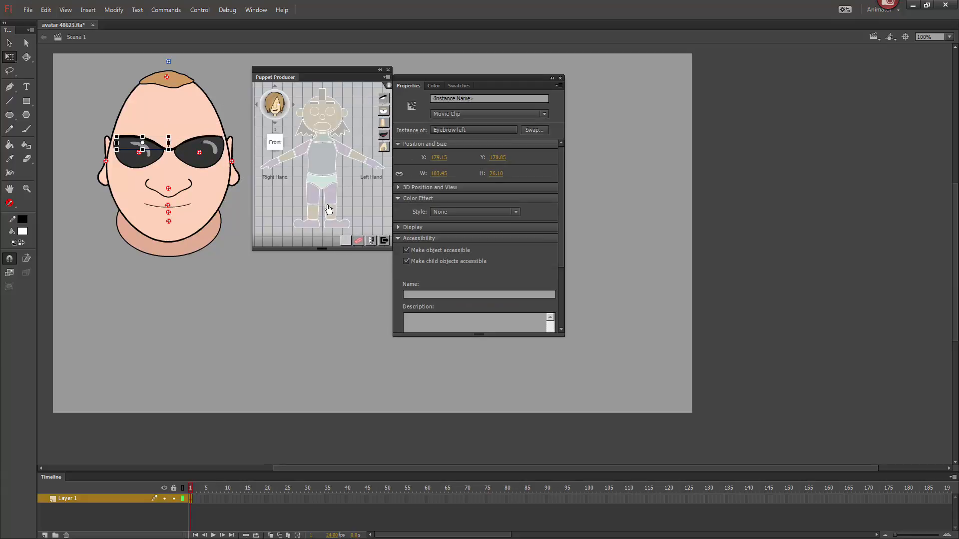
pyautogui.click(314, 103)
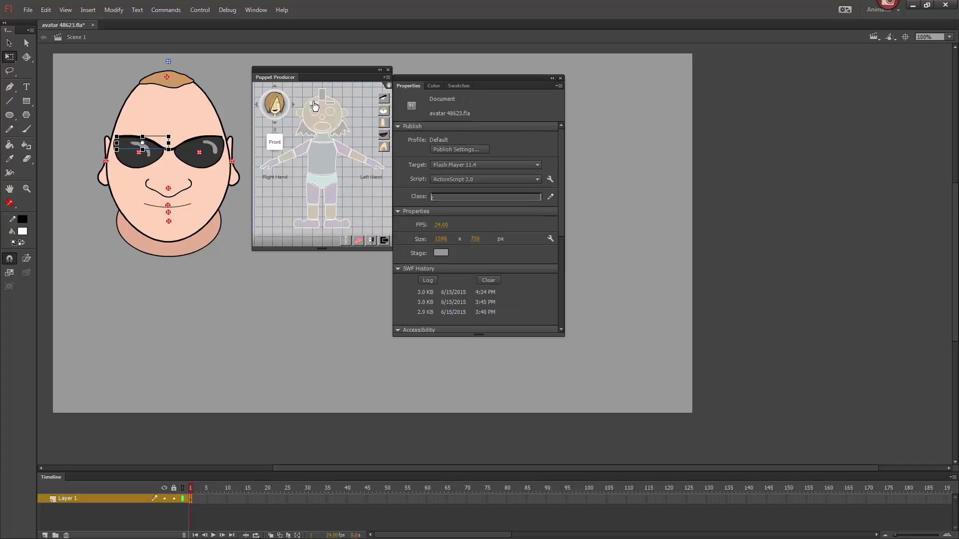
pyautogui.click(199, 141)
pyautogui.click(190, 138)
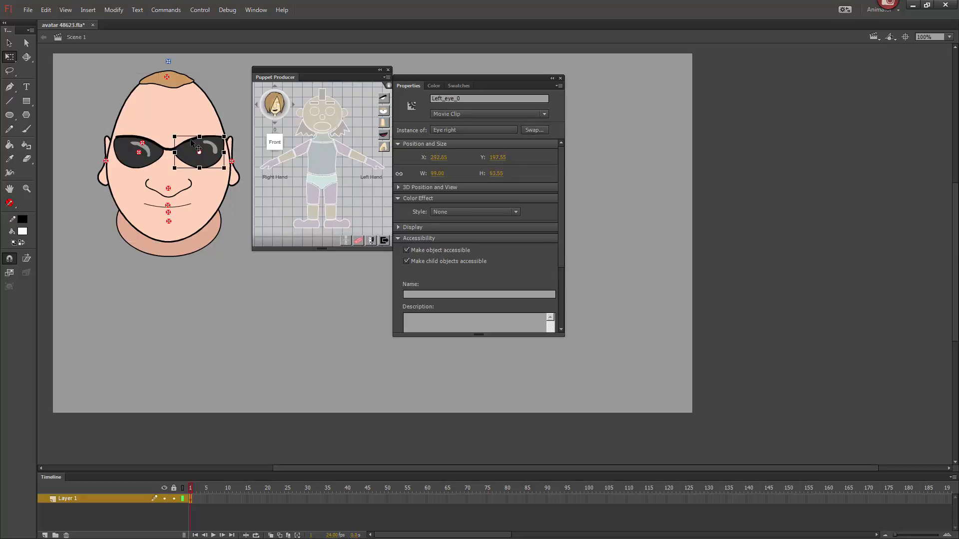
pyautogui.click(333, 107)
# Nudge the pivots of both eyebrows upward together so they sit on the brow lines.
pyautogui.click(143, 144)
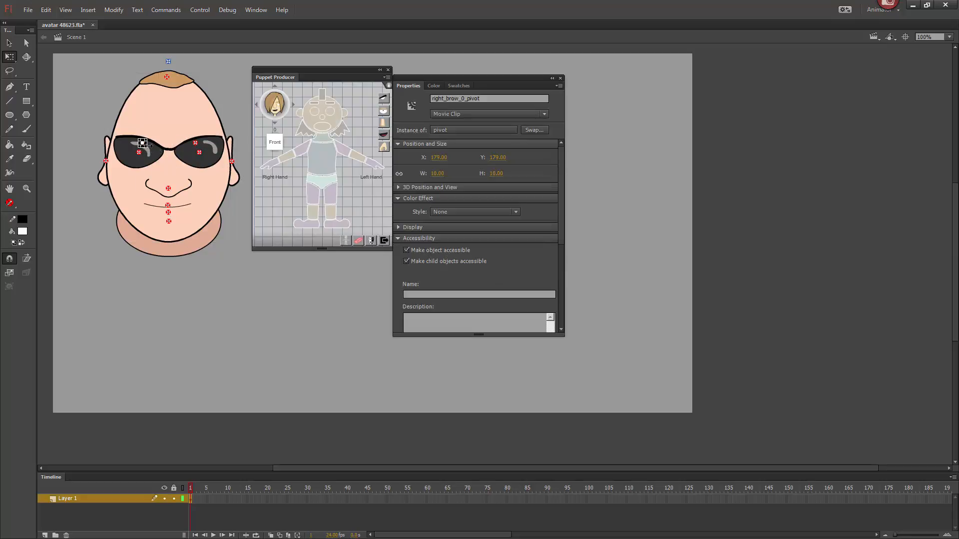
pyautogui.keyDown('shift'); pyautogui.click(198, 143); pyautogui.keyUp('shift')
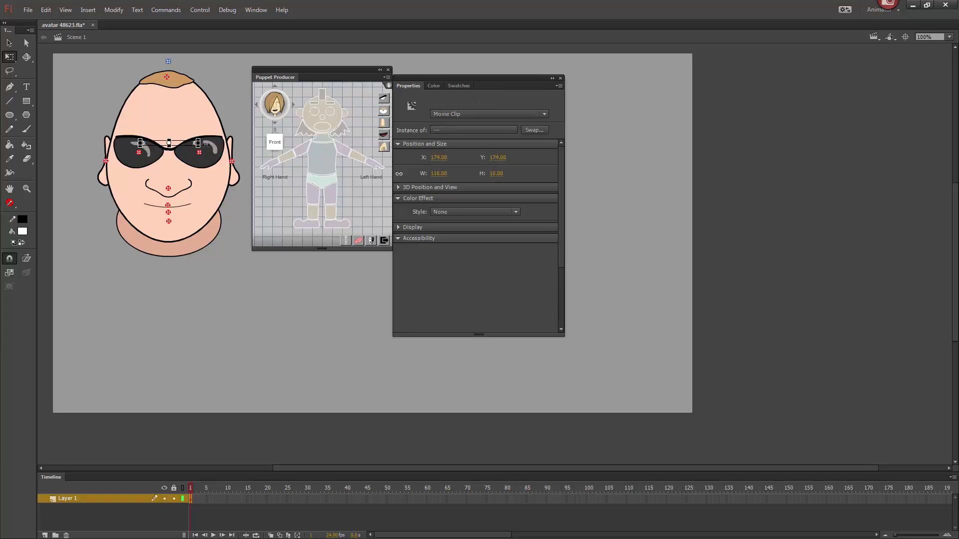
pyautogui.press('Up')
pyautogui.press('Up')
pyautogui.press('Up')
pyautogui.press('Up')
pyautogui.press('Up')
pyautogui.press('Up')
pyautogui.press('Up')
pyautogui.press('Up')
pyautogui.press('Up')
pyautogui.click(230, 96)
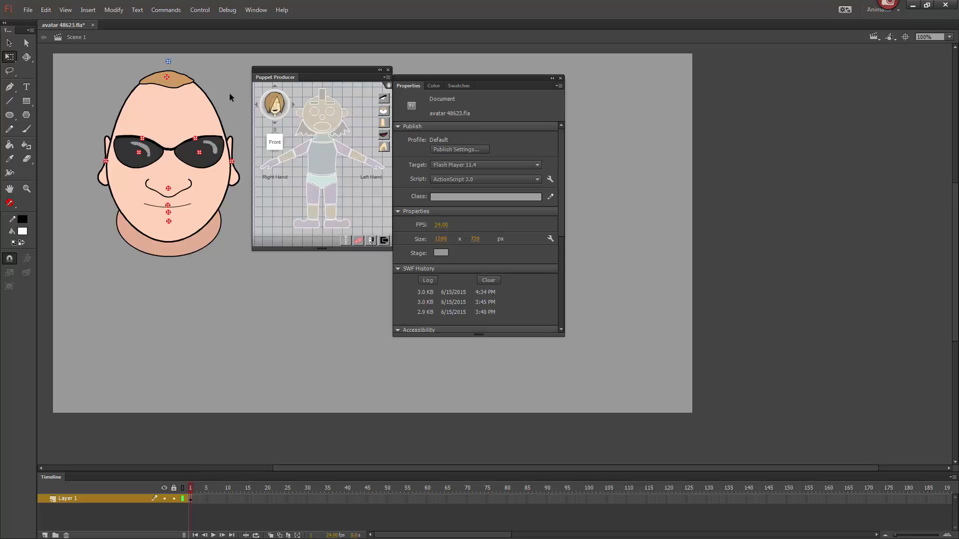
# Enter the Eyebrow left symbol, show the eyebrow expression list, and straighten the brow on a new keyframe at frame 2.
pyautogui.doubleClick(167, 152)
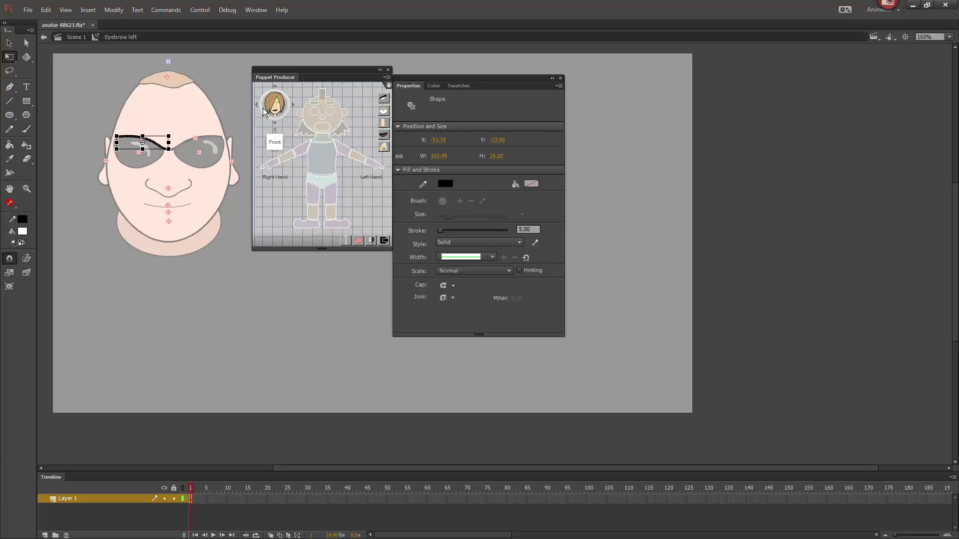
pyautogui.click(384, 102)
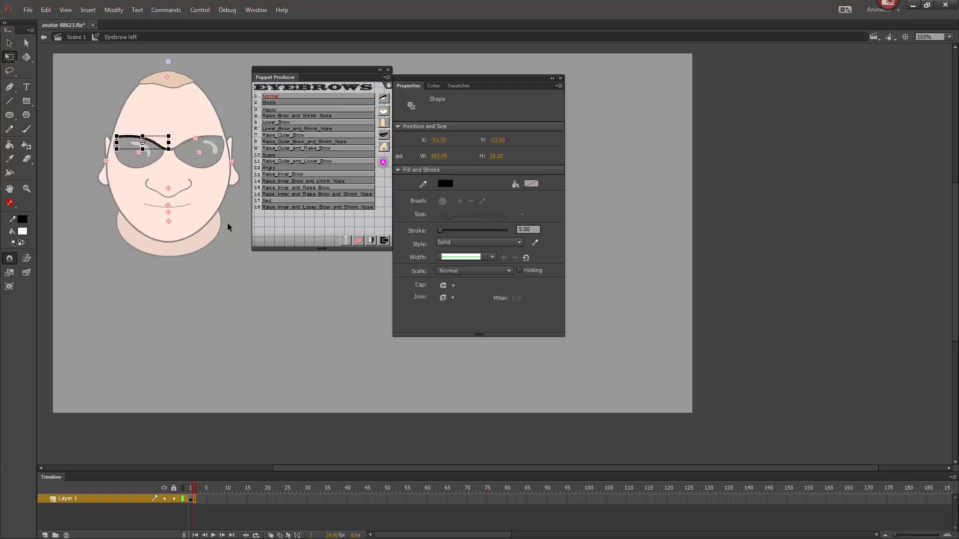
pyautogui.press('F6')
pyautogui.moveTo(143, 140); pyautogui.dragTo(144, 144)
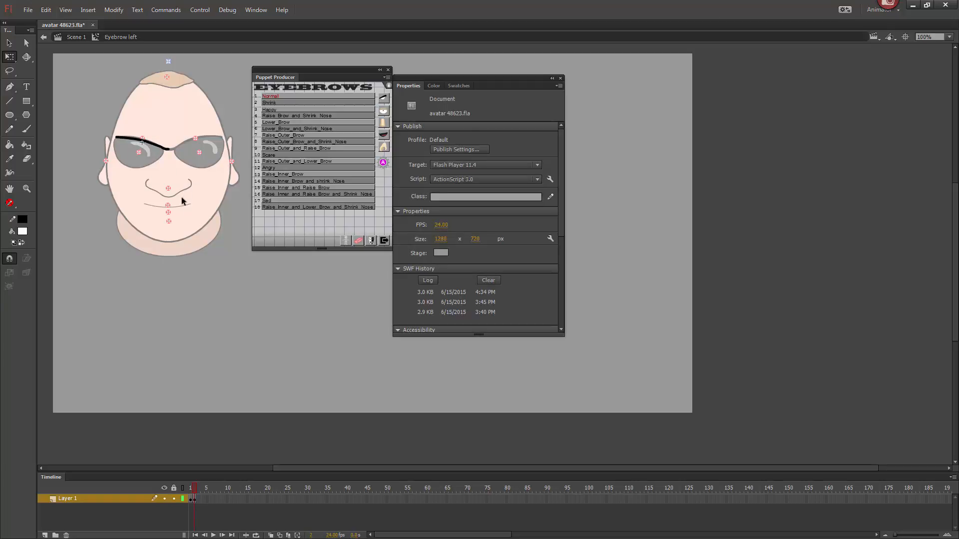
pyautogui.moveTo(148, 146); pyautogui.dragTo(167, 149)
# Add a keyframe at frame 3 of Eyebrow left and bend the brow into a raised arch for Happy.
pyautogui.click(200, 500)
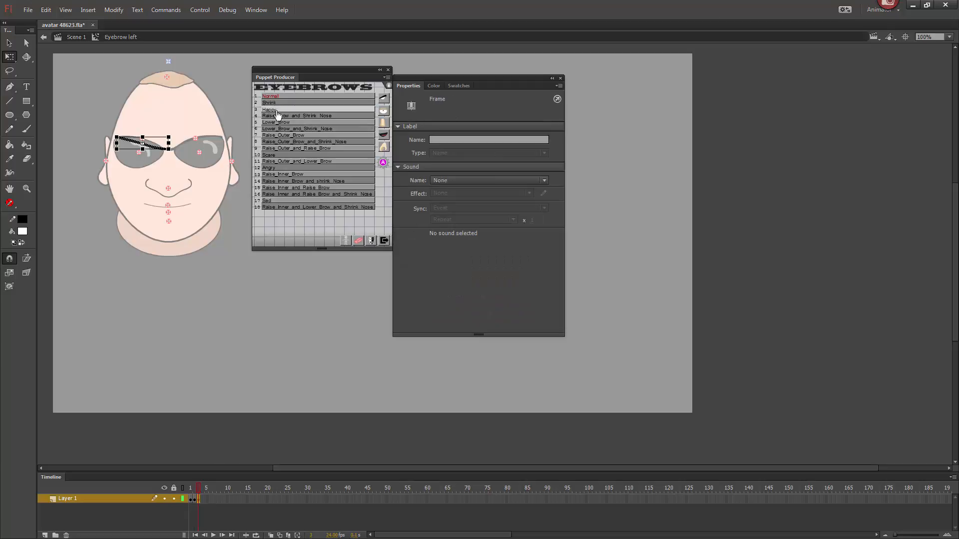
pyautogui.click(227, 105)
pyautogui.moveTo(151, 141); pyautogui.dragTo(124, 131)
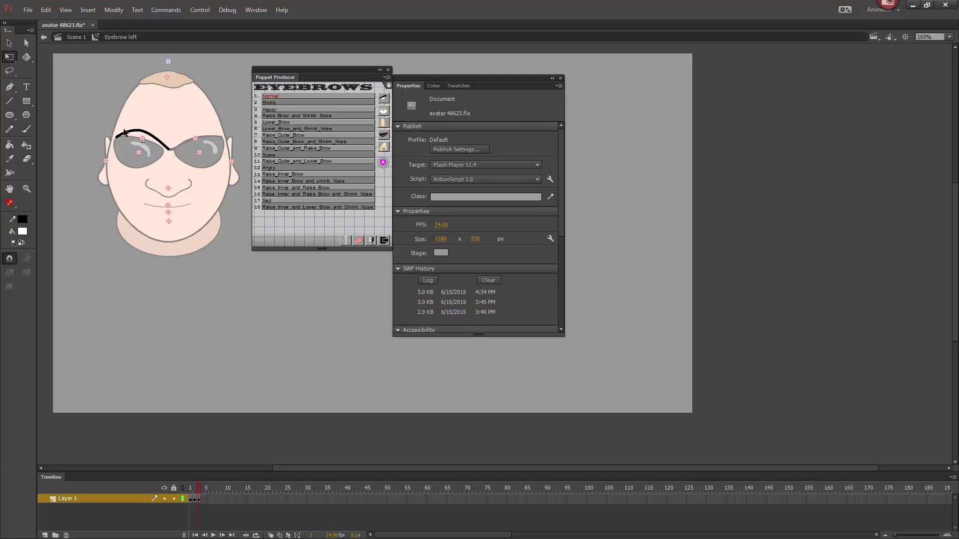
pyautogui.click(125, 132)
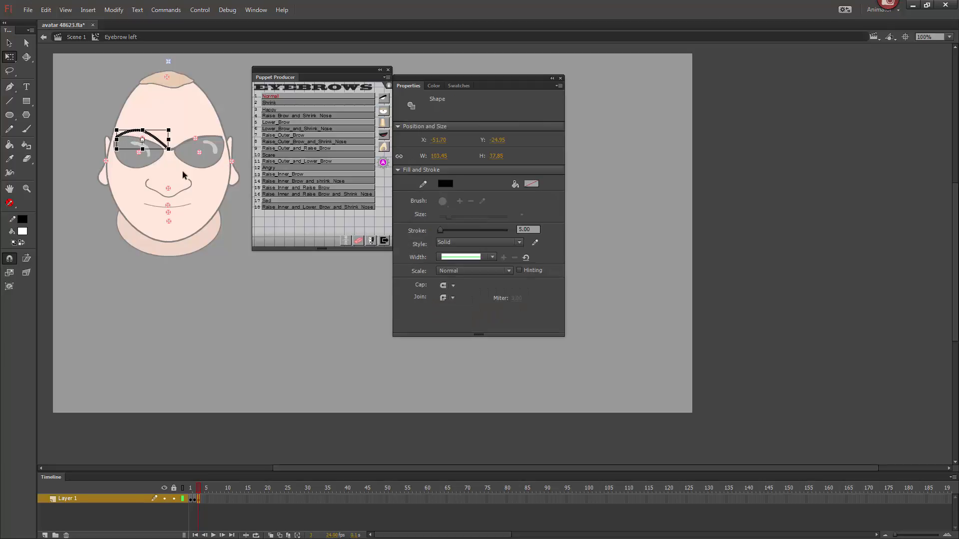
pyautogui.click(236, 237)
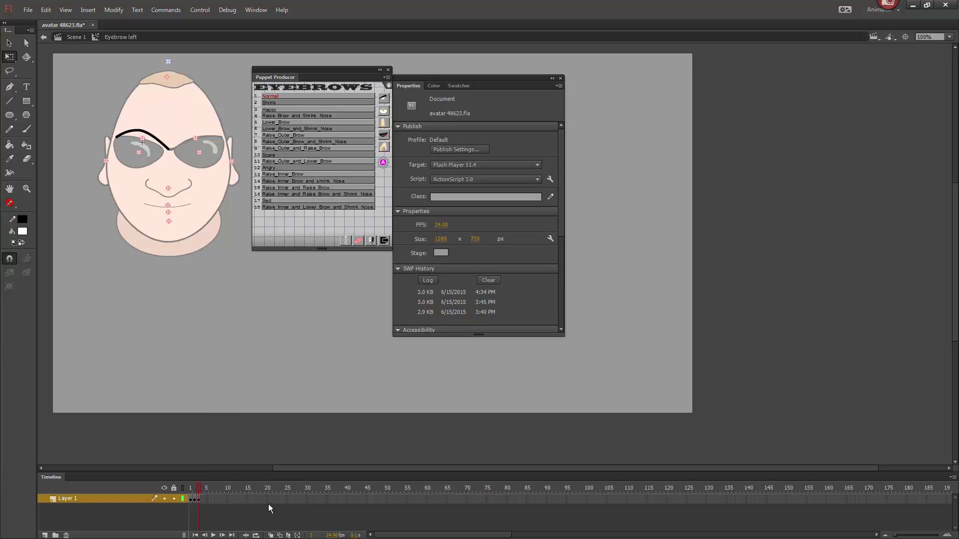
# Copy the original brow artwork from frame 1 and paste it in place on a blank keyframe at frame 4.
pyautogui.click(191, 499)
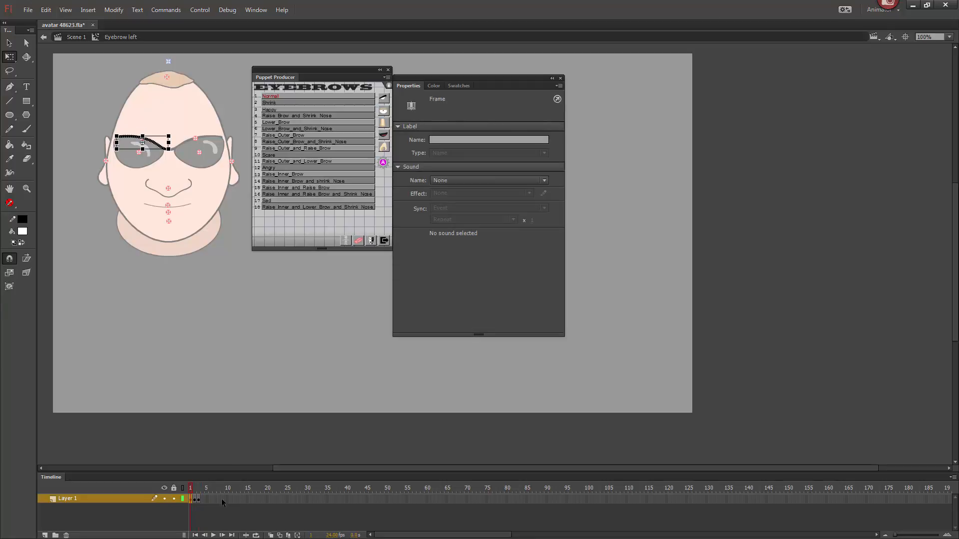
pyautogui.click(201, 499)
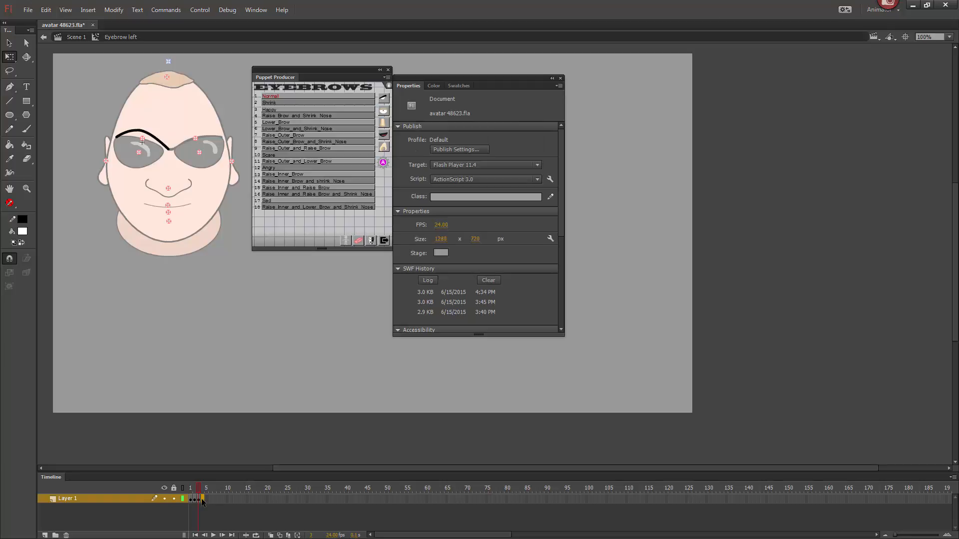
pyautogui.press('.')
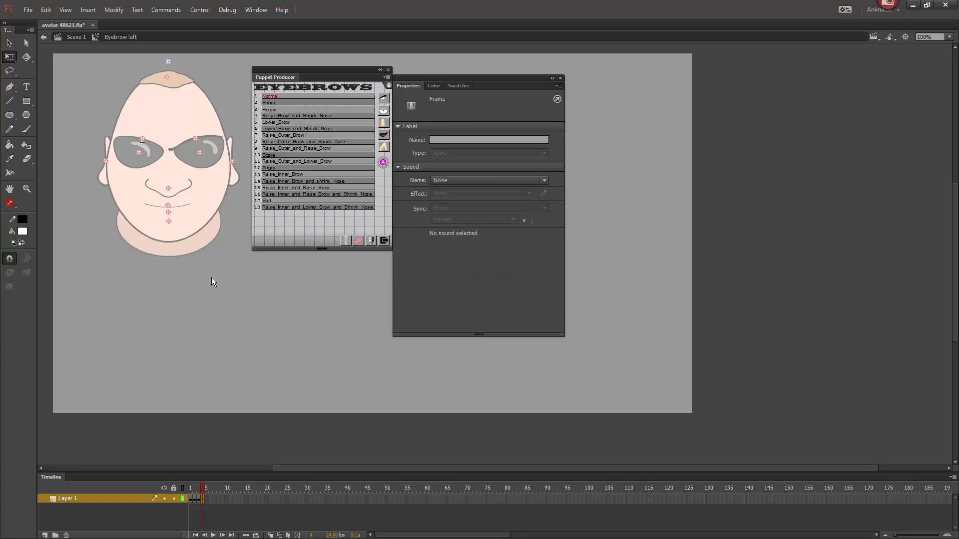
pyautogui.rightClick(212, 277)
pyautogui.click(238, 306)
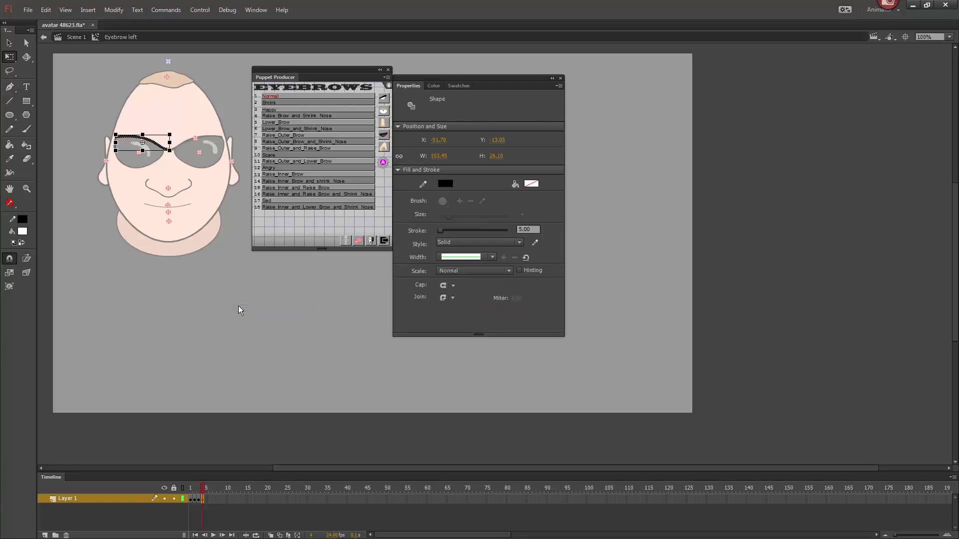
# Insert keyframes through frame 18 in Eyebrow left, automatically generate the eyebrow expression clips and scrub through the frames.
pyautogui.press('F6')
pyautogui.press('F6')
pyautogui.press('F6')
pyautogui.press('F6')
pyautogui.press('F6')
pyautogui.press('F6')
pyautogui.press('F6')
pyautogui.press('F6')
pyautogui.press('F6')
pyautogui.press('F6')
pyautogui.press('F6')
pyautogui.press('F6')
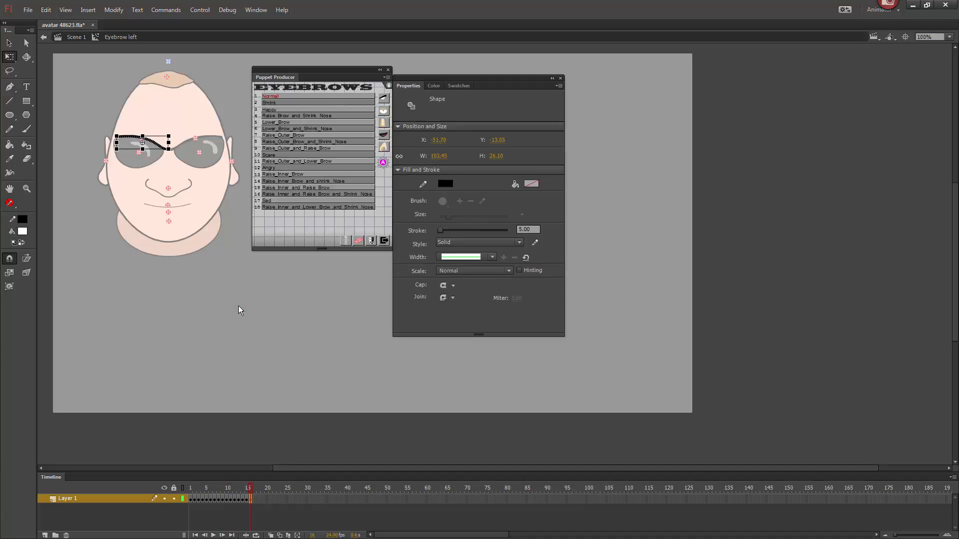
pyautogui.press('F6')
pyautogui.press('F6')
pyautogui.click(383, 163)
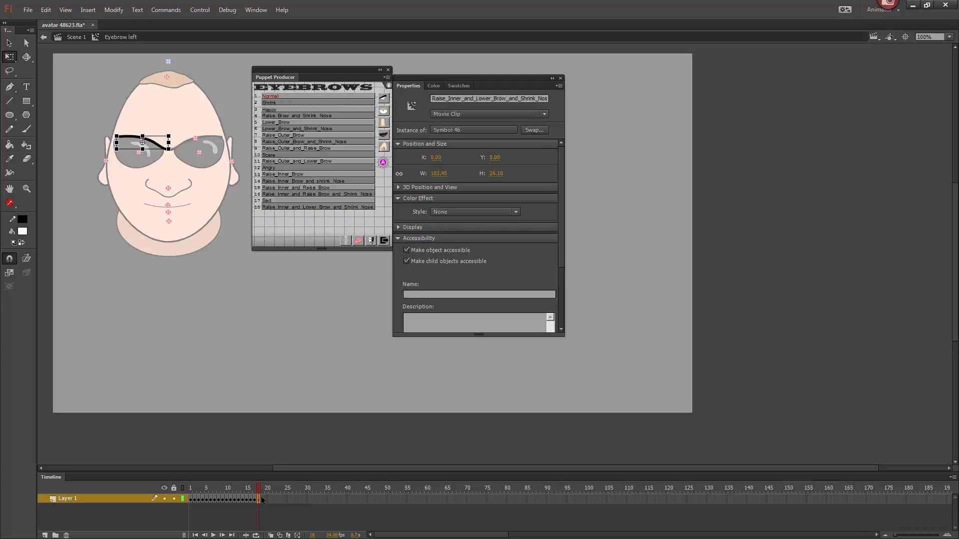
pyautogui.moveTo(192, 489); pyautogui.dragTo(219, 489)
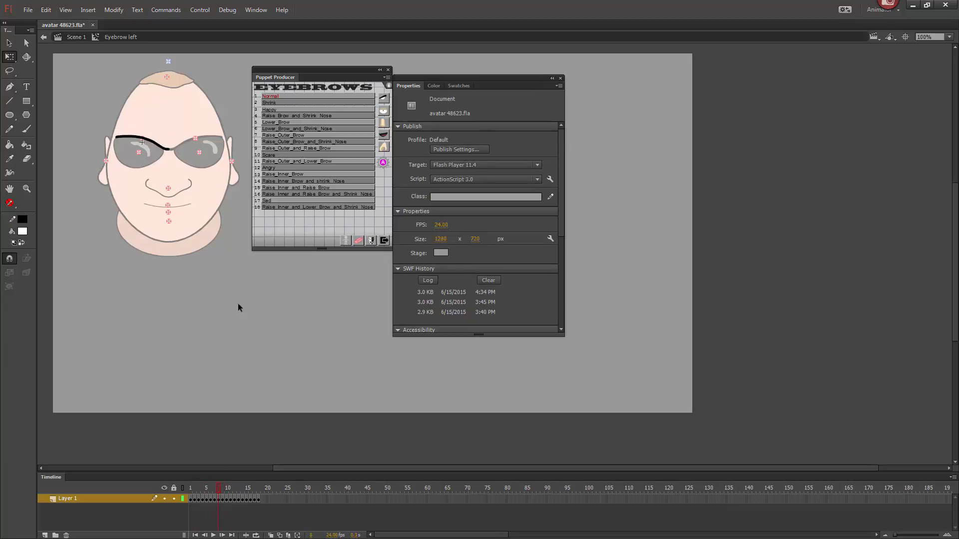
# Return to Scene 1 and enter the Eyebrow right symbol over the other lens.
pyautogui.doubleClick(237, 304)
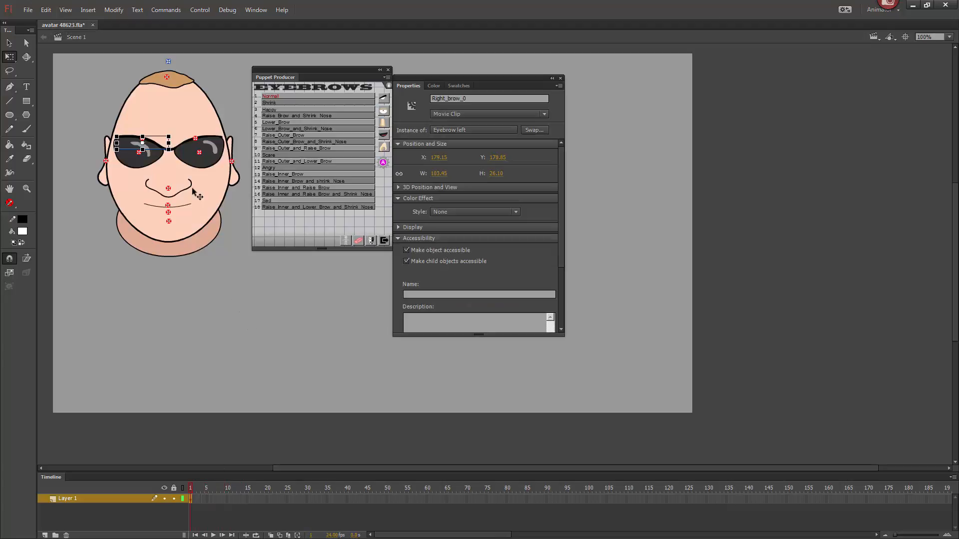
pyautogui.click(184, 148)
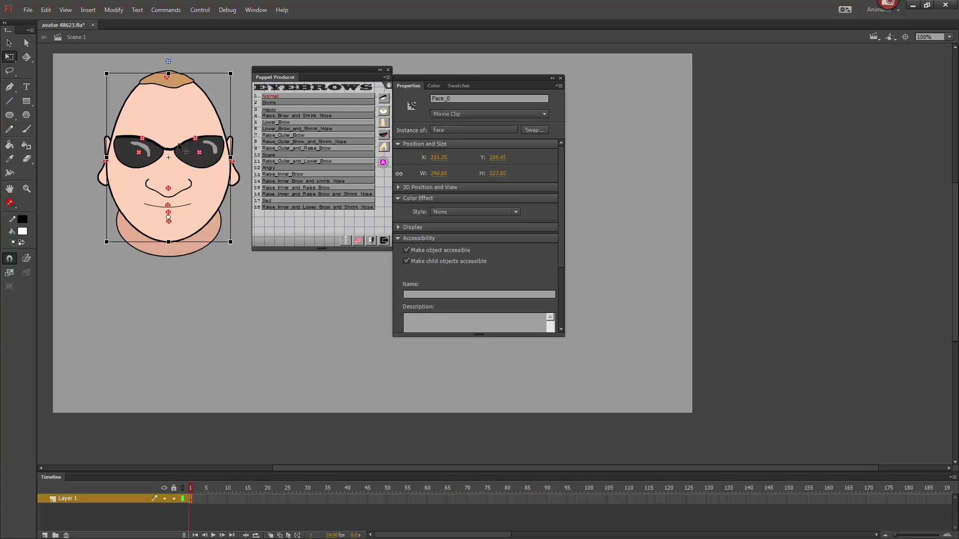
pyautogui.click(178, 158)
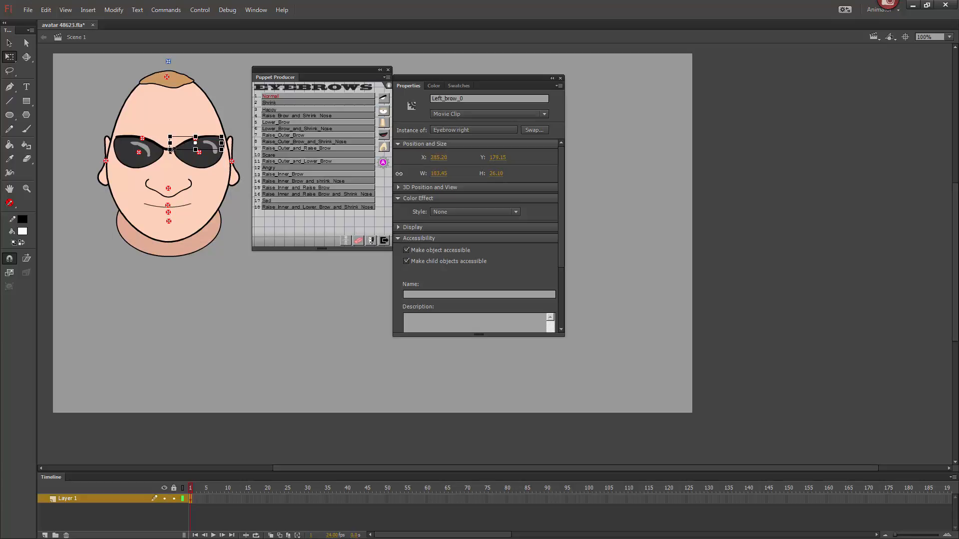
pyautogui.doubleClick(172, 149)
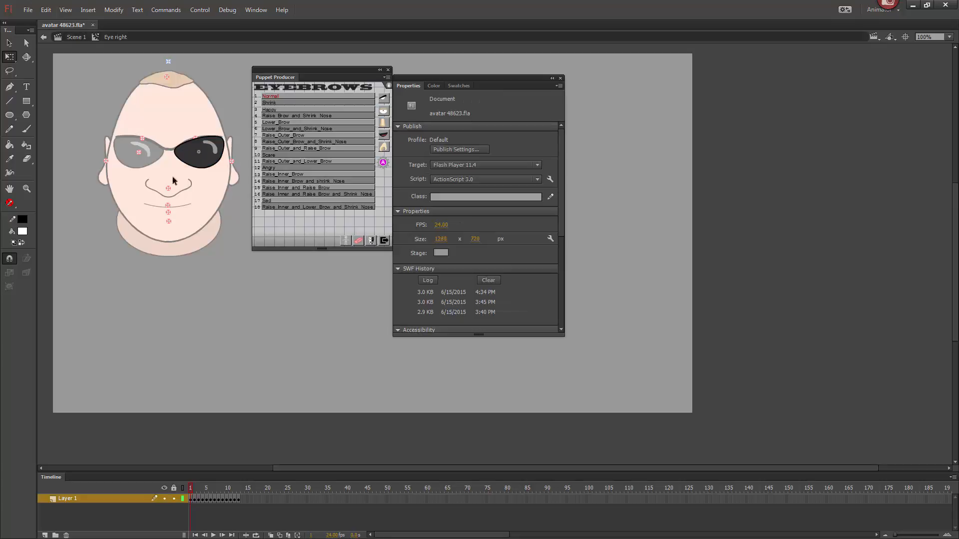
pyautogui.doubleClick(199, 290)
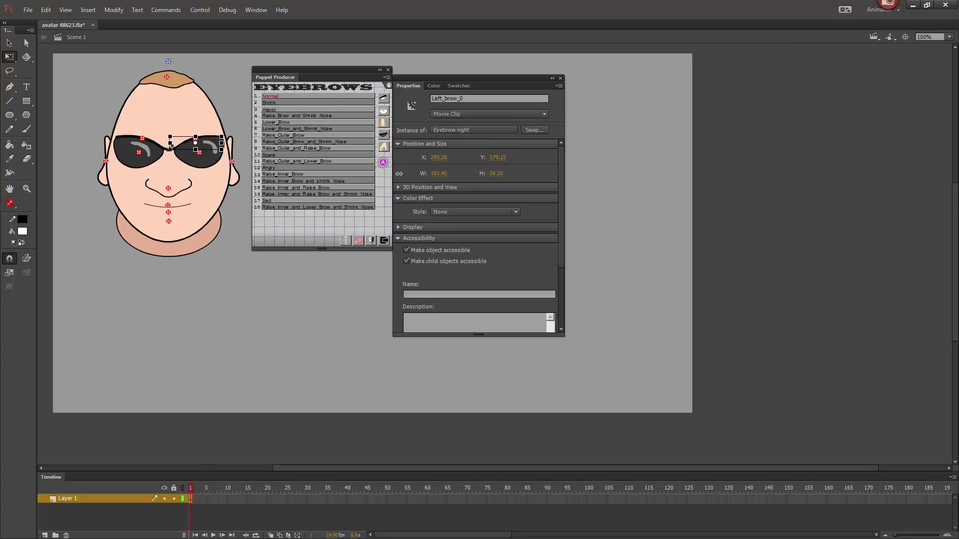
pyautogui.doubleClick(170, 147)
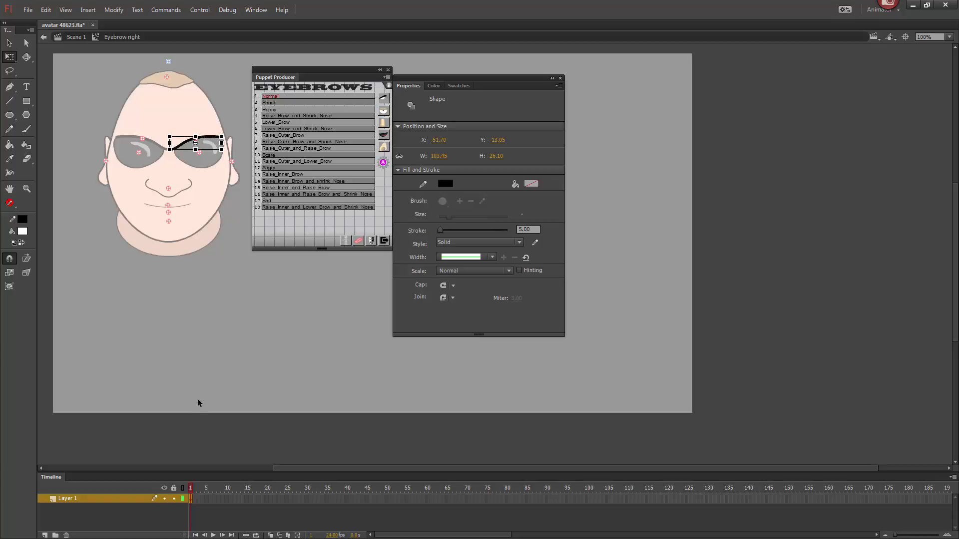
pyautogui.click(271, 97)
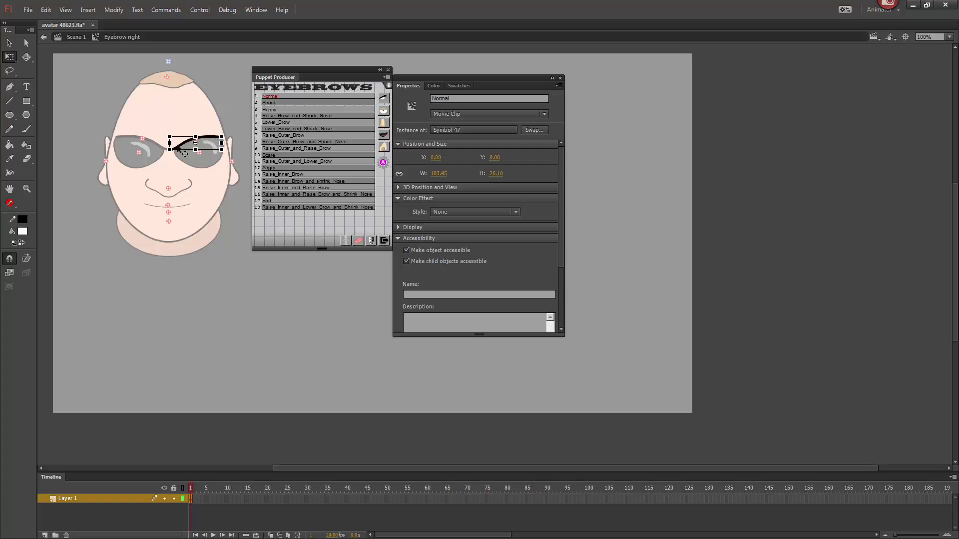
pyautogui.hotkey('ctrl', 'b')
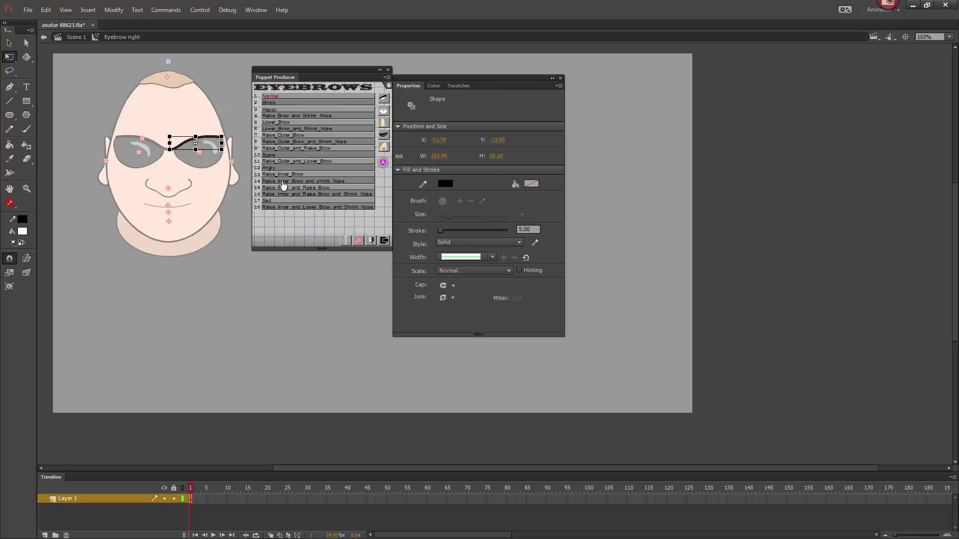
pyautogui.press('F8')
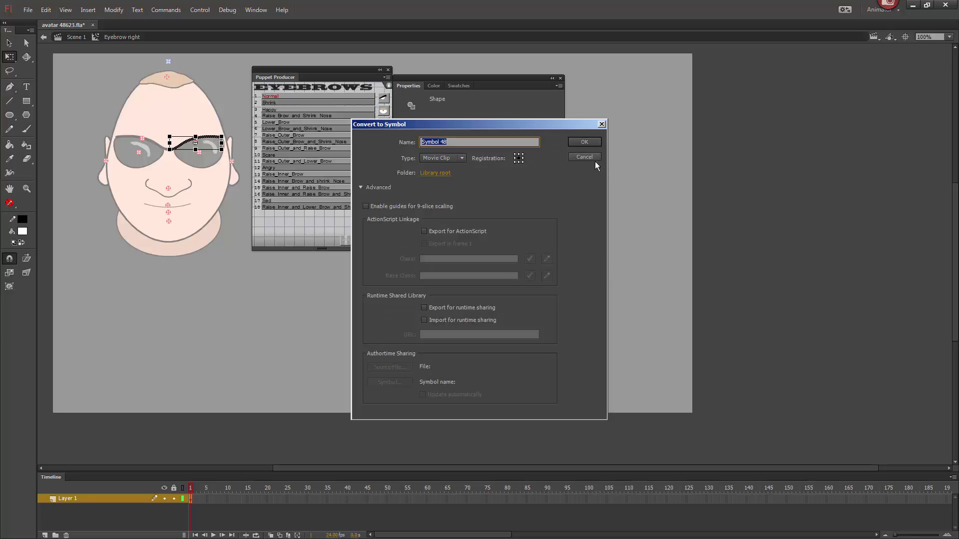
pyautogui.press('Escape')
# Insert keyframes through frame 18 in Eyebrow right, automatically generate the eyebrow expression clips and return to frame 1.
pyautogui.press('F6')
pyautogui.press('F6')
pyautogui.press('F6')
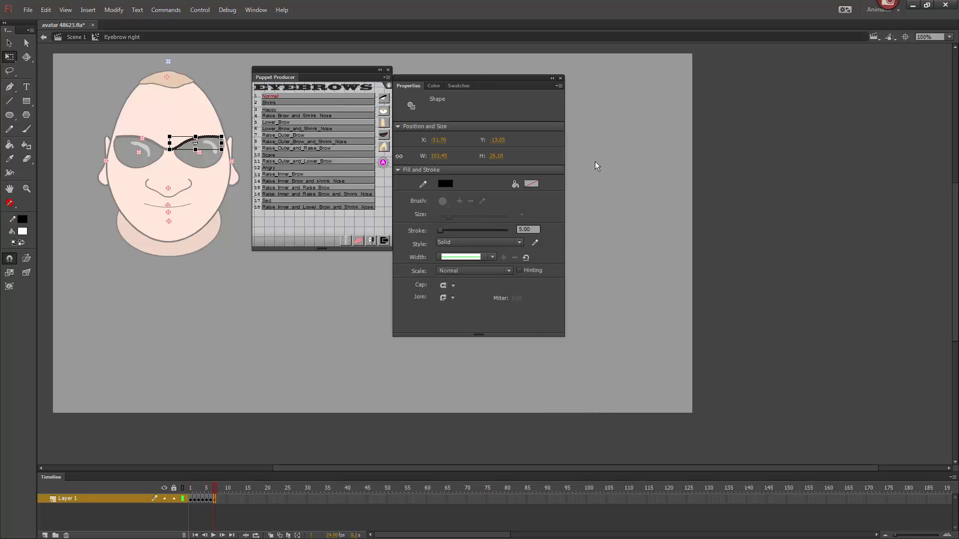
pyautogui.press('F6')
pyautogui.press('F6')
pyautogui.press('F6')
pyautogui.press('F6')
pyautogui.press('F6')
pyautogui.press('F6')
pyautogui.press('F6')
pyautogui.press('F6')
pyautogui.press('F6')
pyautogui.press('F6')
pyautogui.press('F6')
pyautogui.press('F6')
pyautogui.hotkey('ctrl', 'z')
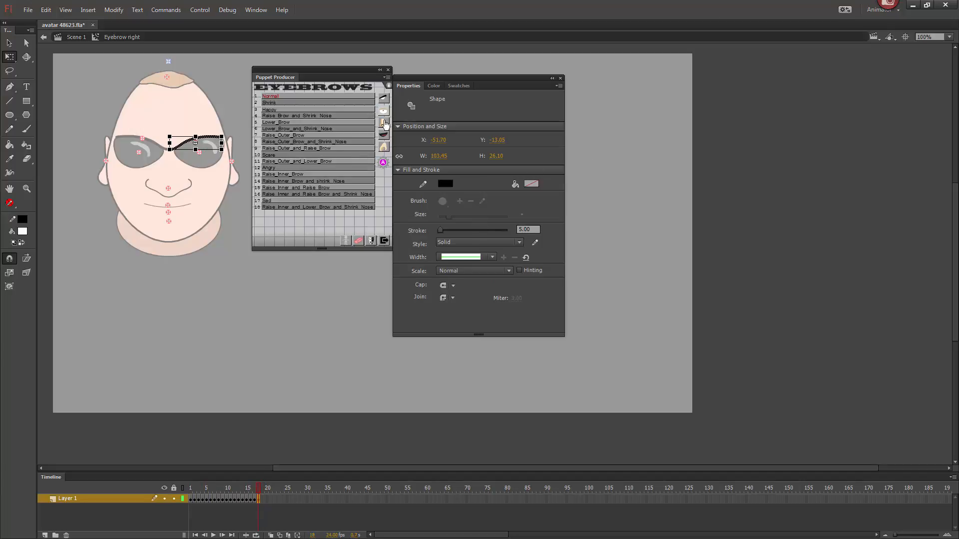
pyautogui.click(383, 162)
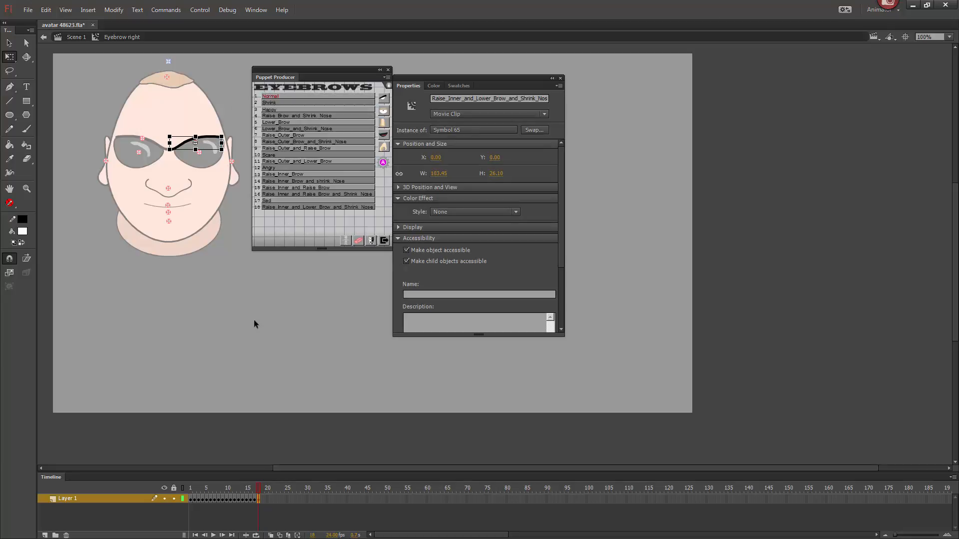
pyautogui.moveTo(258, 488); pyautogui.dragTo(155, 483)
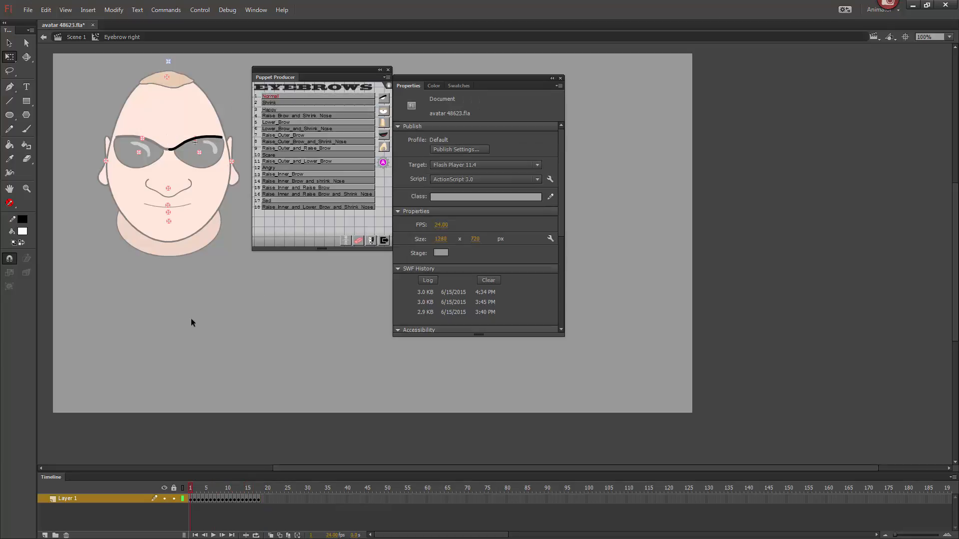
# Enter the Nose symbol, show the nose expression list and apply the Normal expression to the nose artwork.
pyautogui.doubleClick(169, 188)
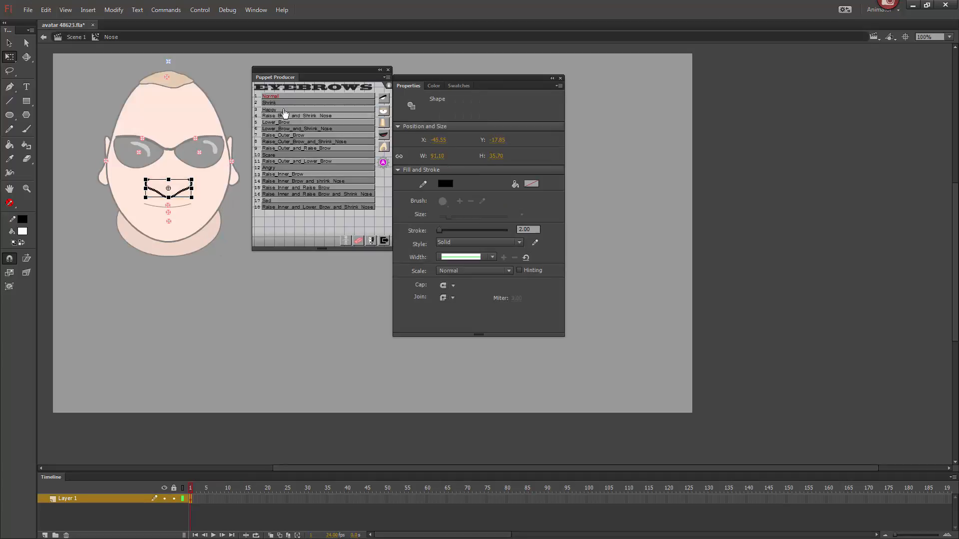
pyautogui.click(383, 123)
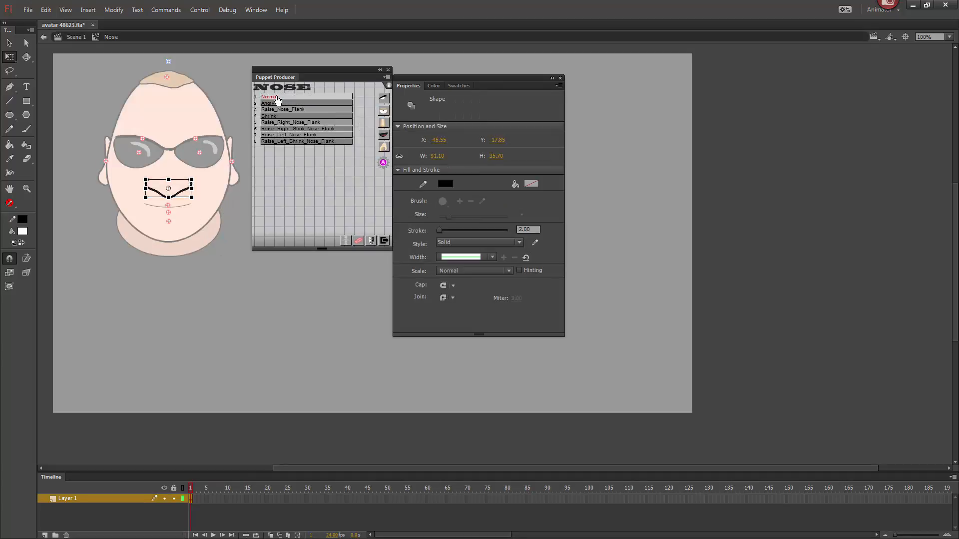
pyautogui.click(274, 97)
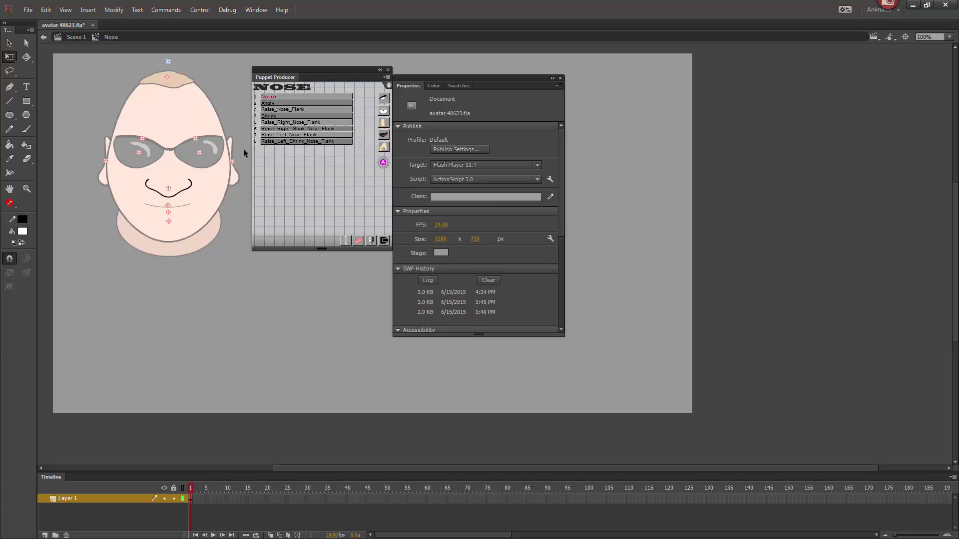
# Leave the Nose symbol and enter the mouth symbol using the Selection tool.
pyautogui.doubleClick(187, 208)
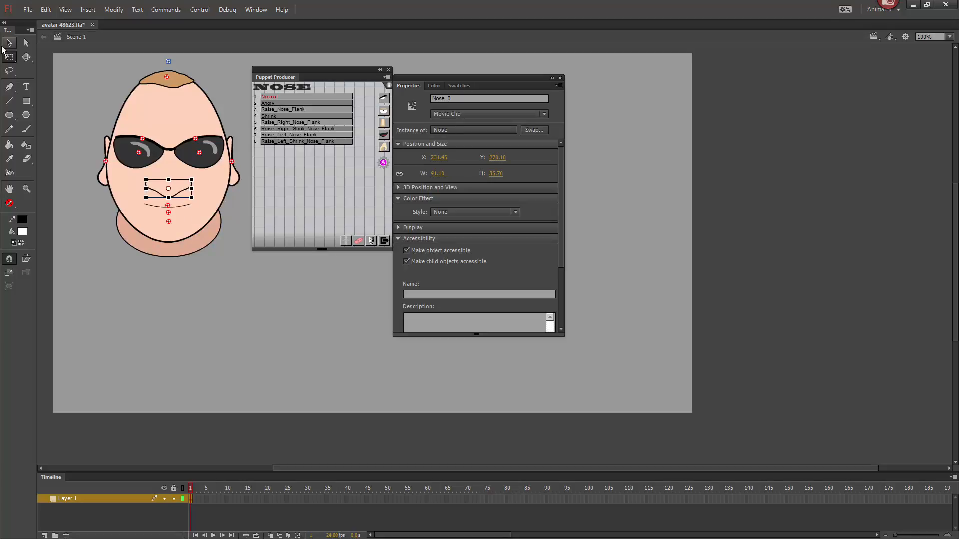
pyautogui.click(7, 44)
pyautogui.doubleClick(185, 208)
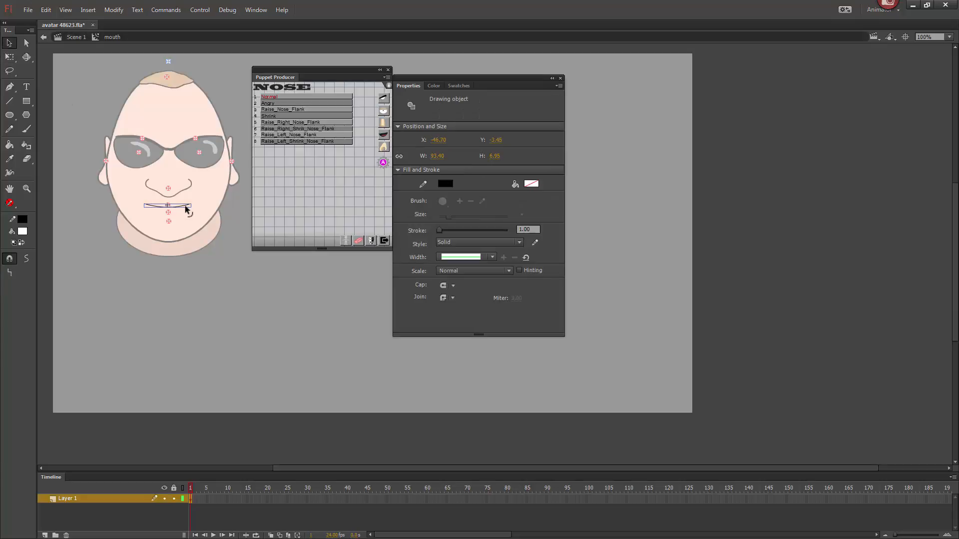
# Show the mouth expression list, apply the Normal expression to the mouth artwork, and return to Scene 1.
pyautogui.click(384, 134)
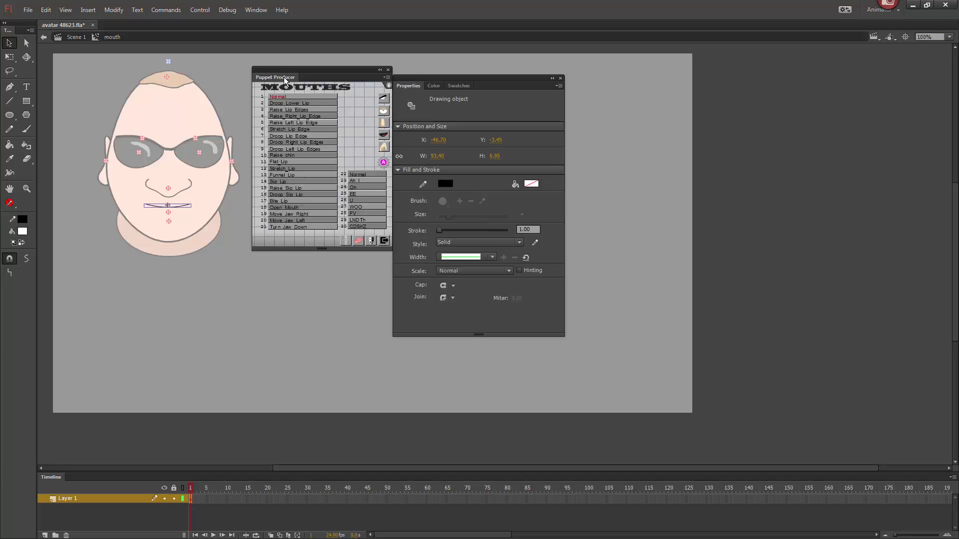
pyautogui.click(279, 98)
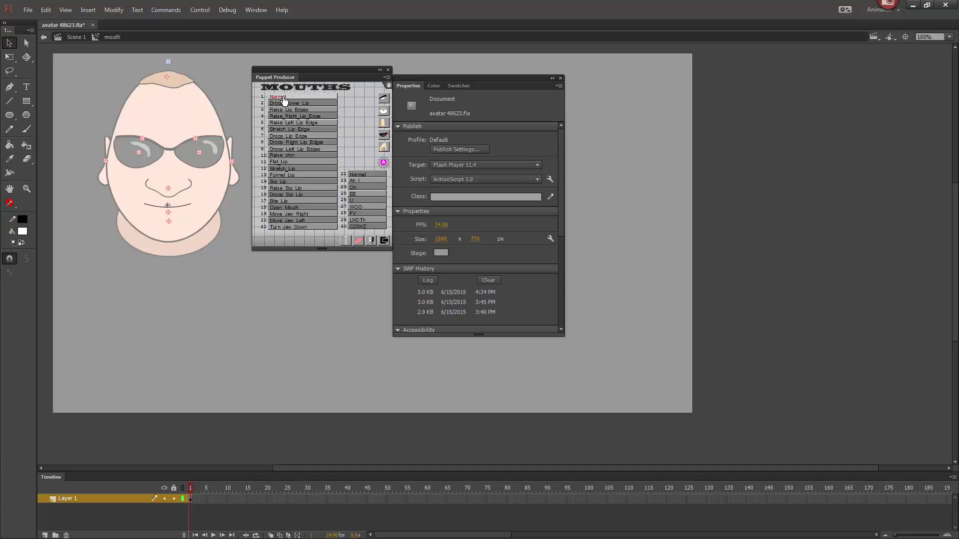
pyautogui.click(185, 203)
pyautogui.doubleClick(431, 98)
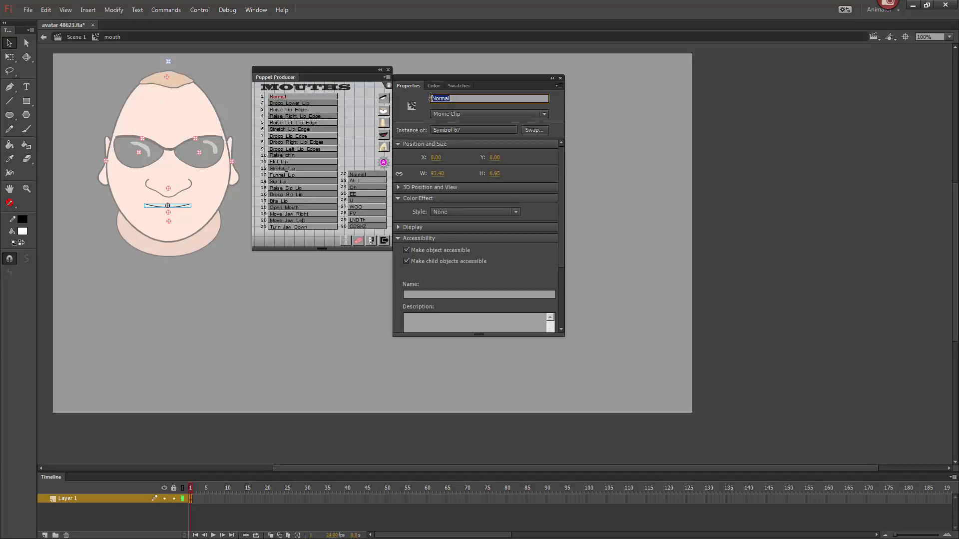
pyautogui.doubleClick(220, 272)
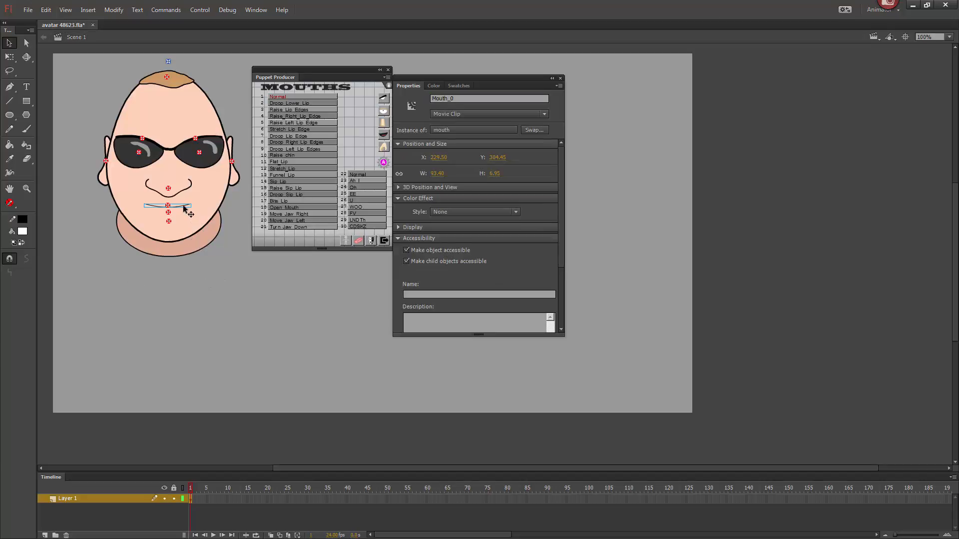
# Check the instance names of the mouth and its pivot, and show the Hands list in Puppet Producer.
pyautogui.doubleClick(472, 98)
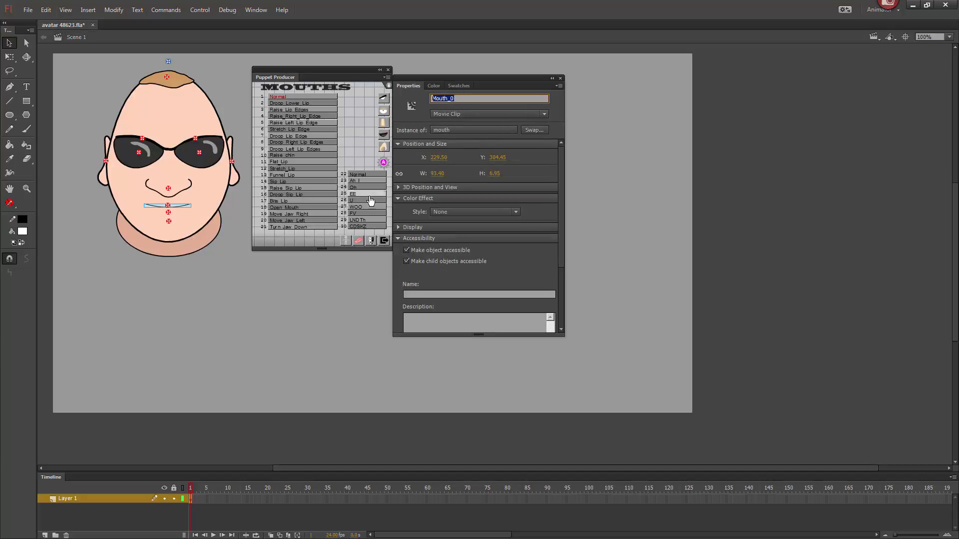
pyautogui.click(168, 205)
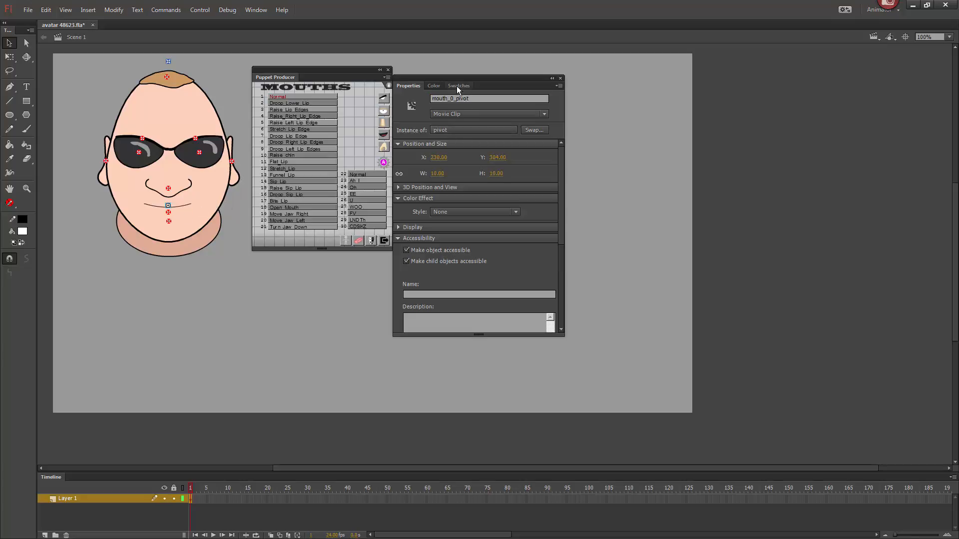
pyautogui.click(216, 272)
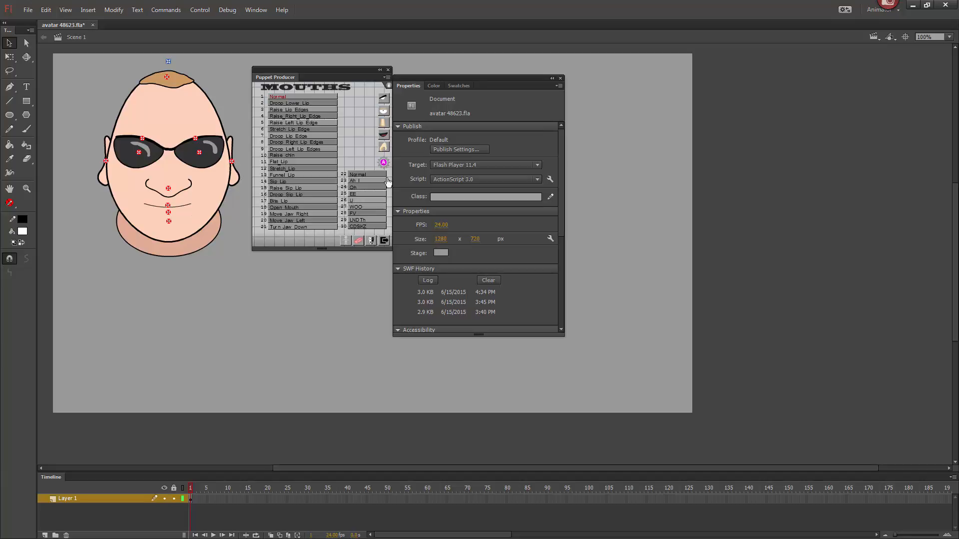
pyautogui.click(383, 150)
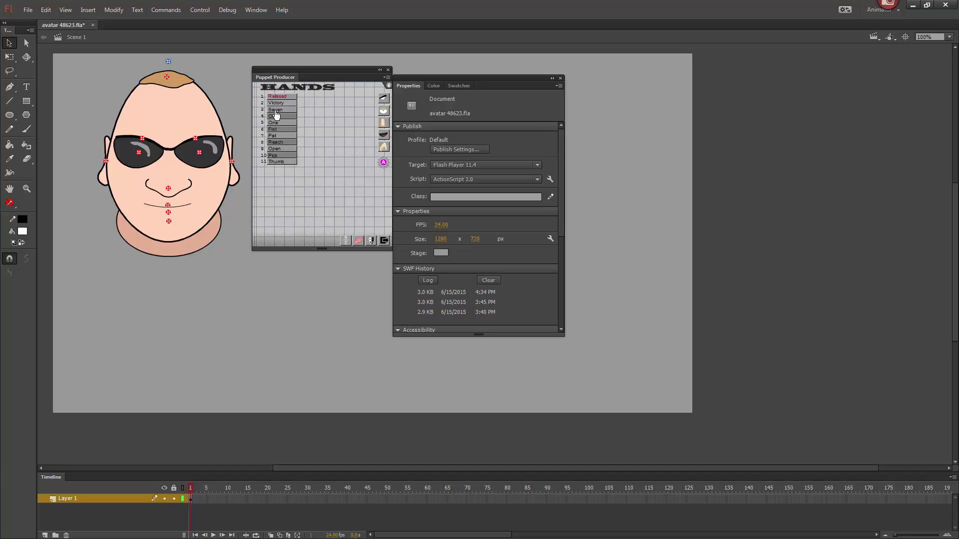